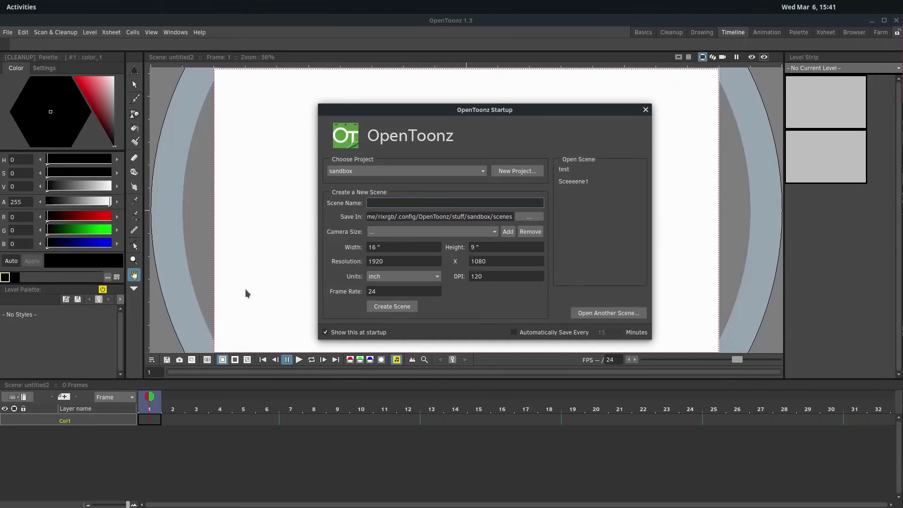
Close the Startup dialog and settle on the Basics room with the empty untitled2 scene
{"action": "left_click_drag", "start_coordinate": [405, 106], "coordinate": [405, 106]}
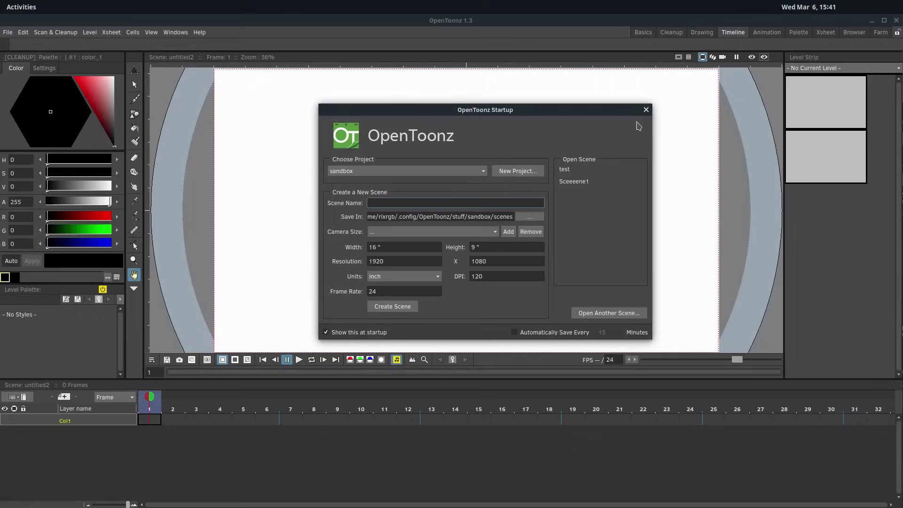
{"action": "left_click", "coordinate": [646, 110]}
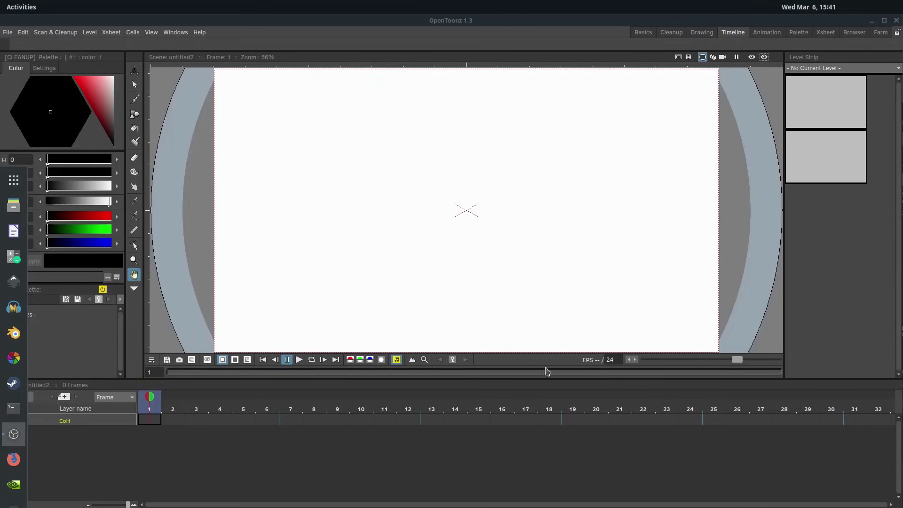
{"action": "left_click", "coordinate": [244, 32]}
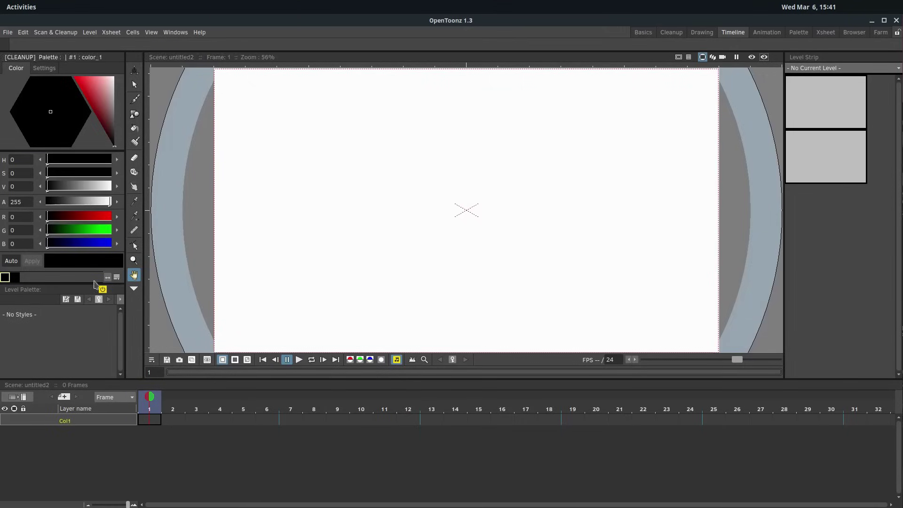
{"action": "left_click", "coordinate": [642, 33]}
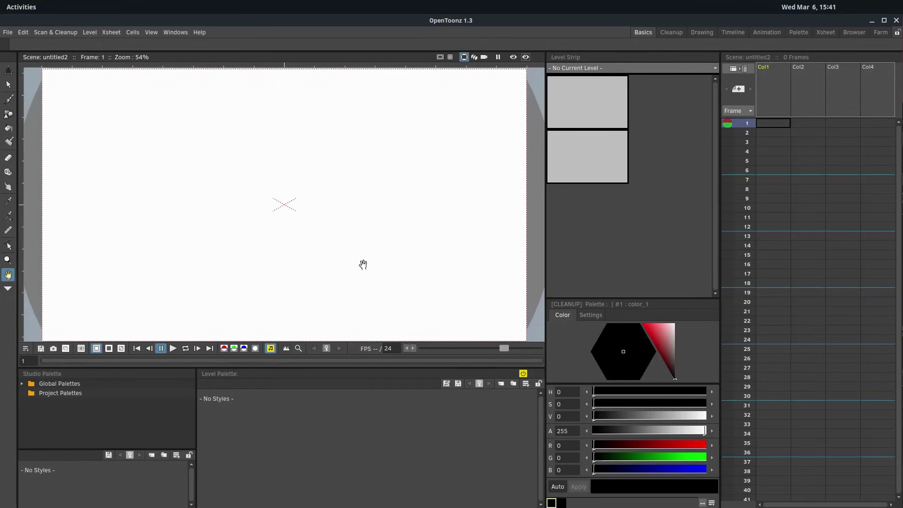
{"action": "left_click", "coordinate": [671, 32]}
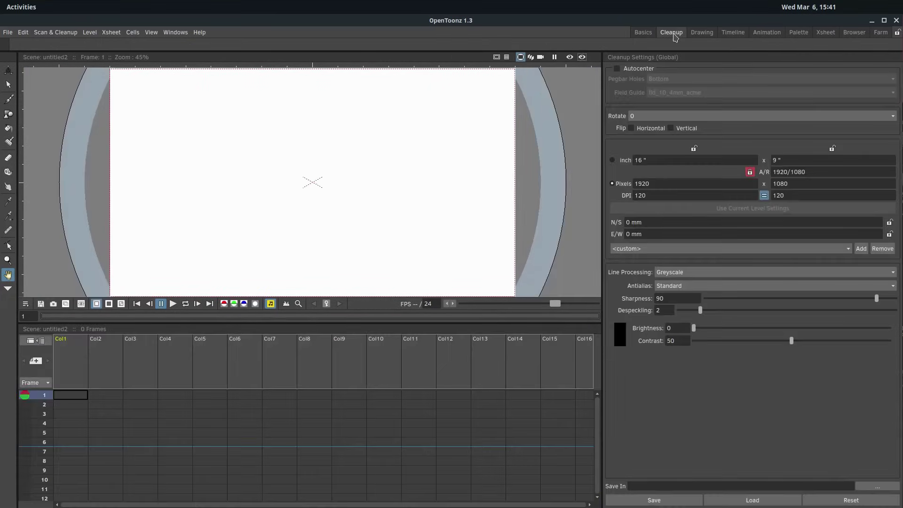
{"action": "left_click", "coordinate": [702, 32]}
{"action": "left_click", "coordinate": [645, 34]}
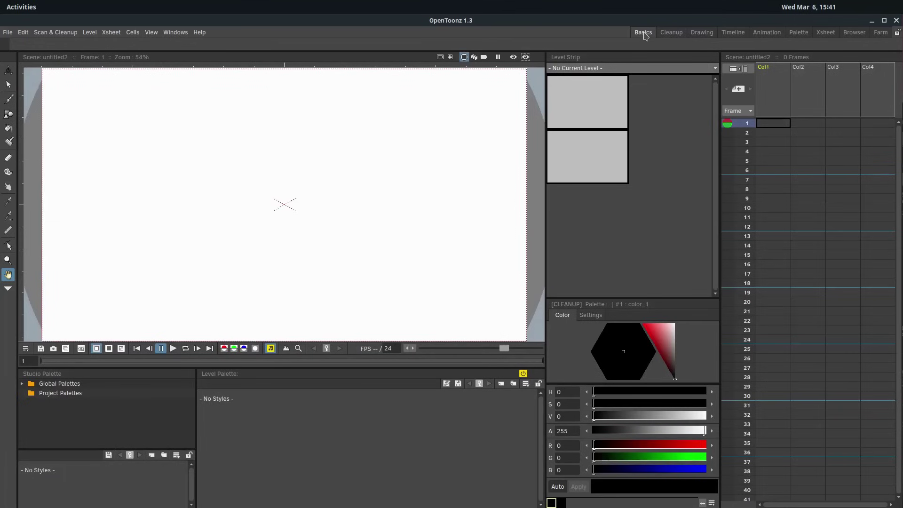
Draw a rough black freehand circle as level B, then view the Cleanup, Drawing and Timeline rooms
{"action": "left_click", "coordinate": [8, 99]}
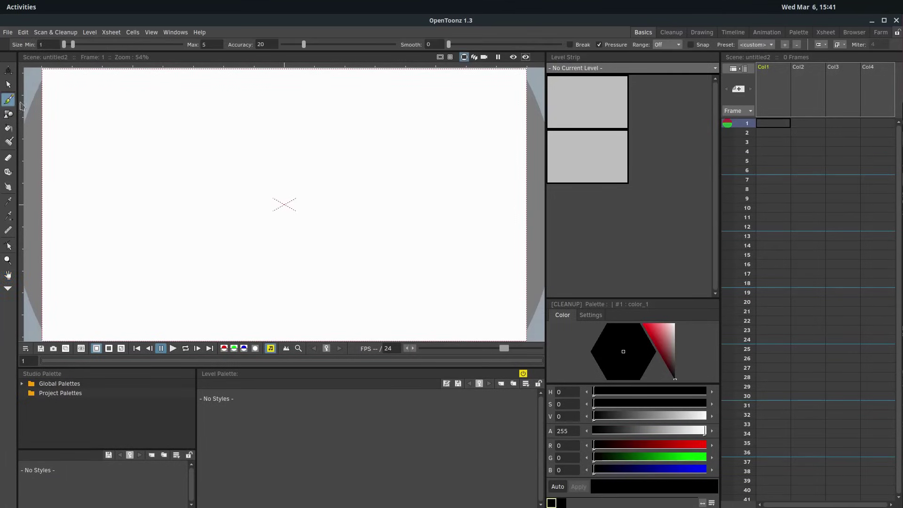
{"action": "mouse_move", "coordinate": [320, 138]}
{"action": "left_mouse_down"}
{"action": "mouse_move", "coordinate": [289, 140]}
{"action": "mouse_move", "coordinate": [243, 174]}
{"action": "mouse_move", "coordinate": [231, 249]}
{"action": "mouse_move", "coordinate": [357, 250]}
{"action": "mouse_move", "coordinate": [366, 151]}
{"action": "mouse_move", "coordinate": [290, 126]}
{"action": "left_mouse_up"}
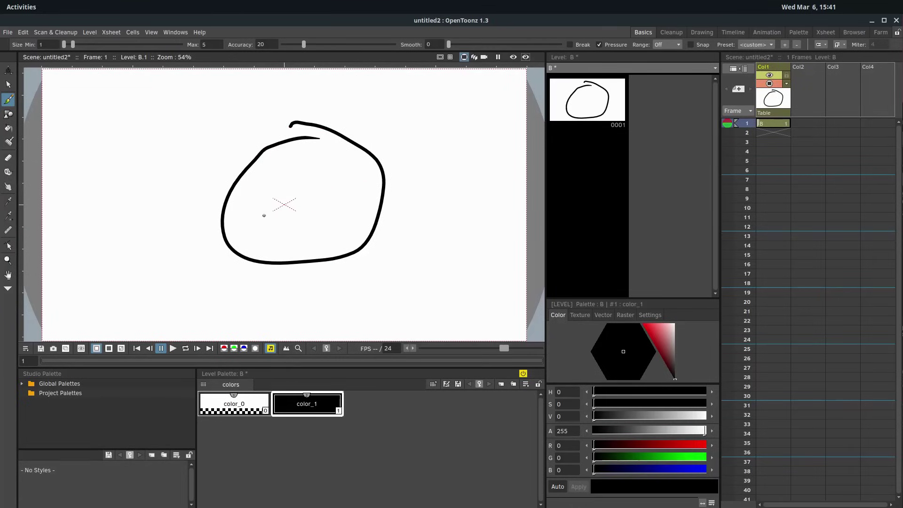
{"action": "left_click", "coordinate": [670, 32]}
{"action": "left_click", "coordinate": [700, 33]}
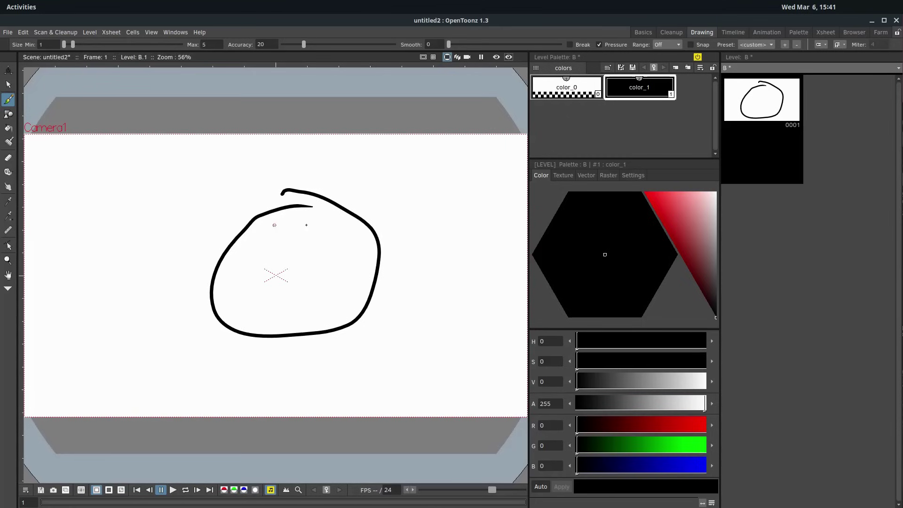
{"action": "left_click", "coordinate": [731, 34]}
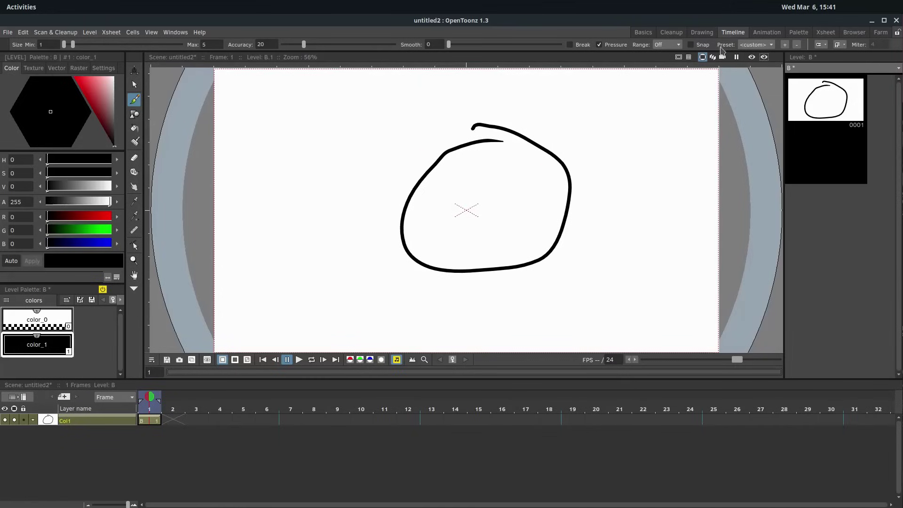
Browse the Animation, Palette, Xsheet, Timeline and Drawing room layouts
{"action": "left_click", "coordinate": [766, 32]}
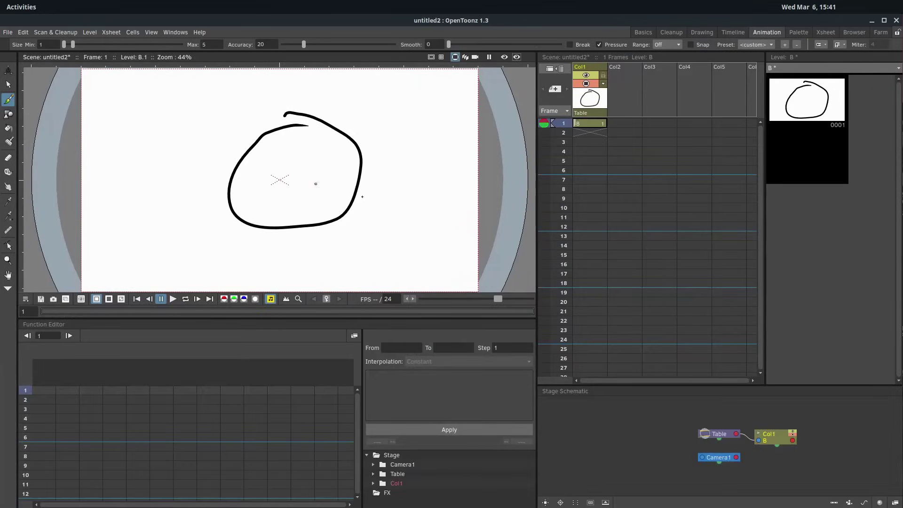
{"action": "left_click", "coordinate": [799, 32]}
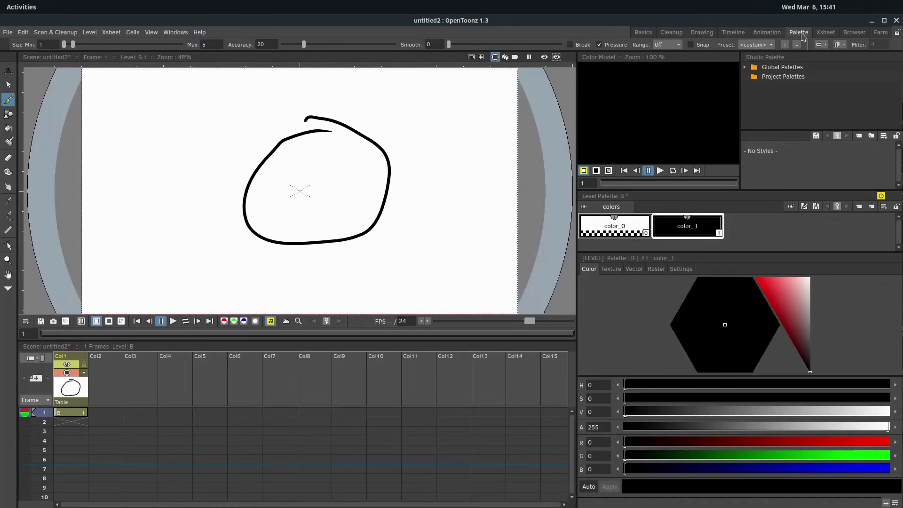
{"action": "left_click", "coordinate": [825, 32]}
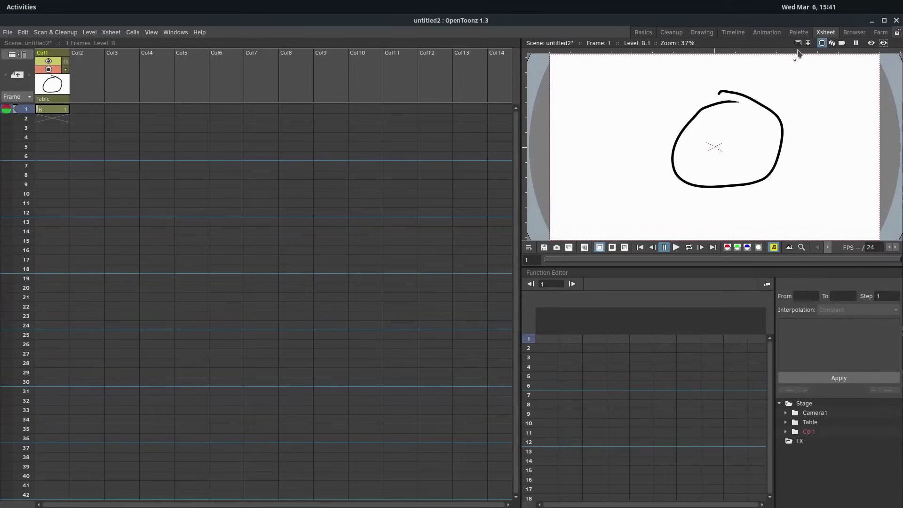
{"action": "left_click", "coordinate": [798, 32]}
{"action": "left_click", "coordinate": [766, 32]}
{"action": "left_click", "coordinate": [733, 32]}
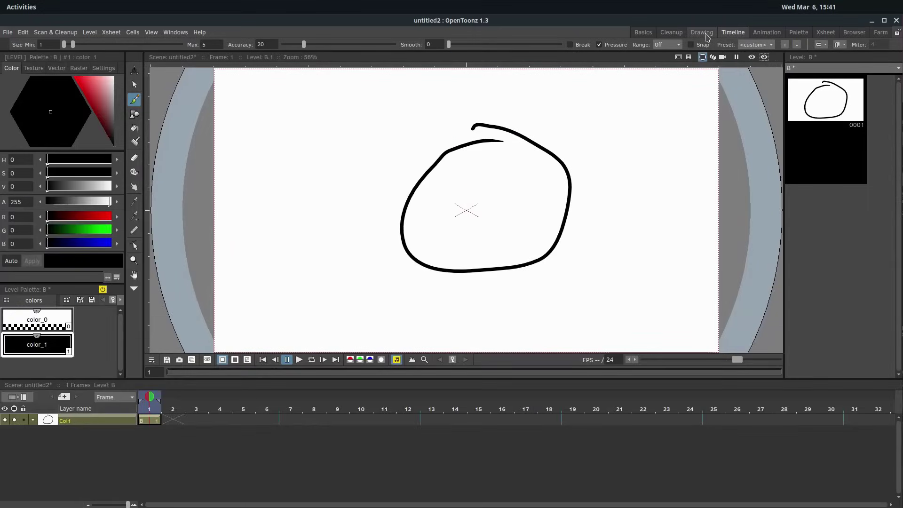
{"action": "left_click", "coordinate": [705, 34]}
Cycle through the Cleanup, Drawing and Timeline rooms and return to Basics
{"action": "left_click", "coordinate": [672, 33]}
{"action": "left_click", "coordinate": [643, 33]}
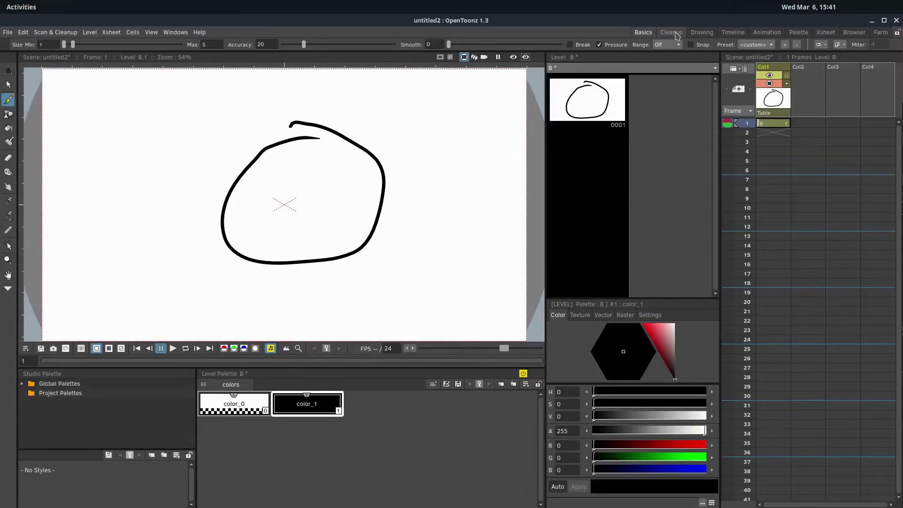
{"action": "left_click", "coordinate": [673, 33]}
{"action": "left_click", "coordinate": [701, 33]}
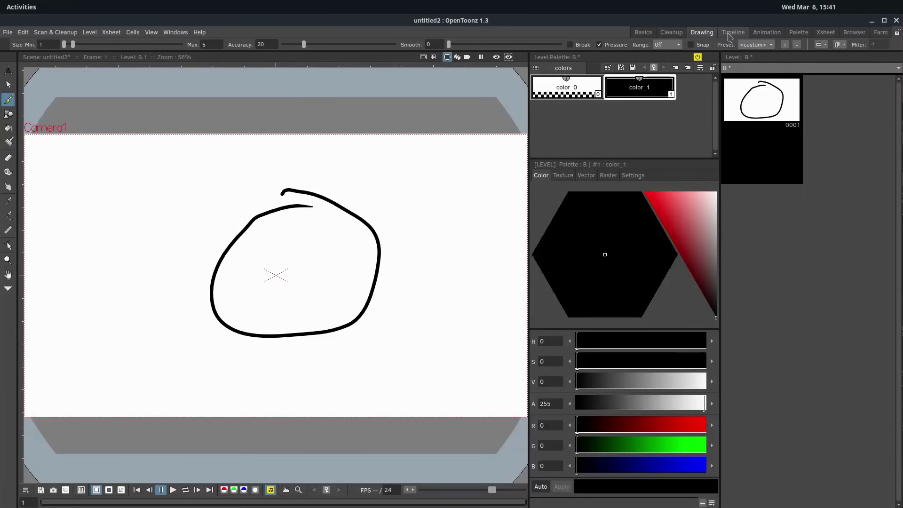
{"action": "left_click", "coordinate": [730, 34]}
{"action": "left_click", "coordinate": [670, 34]}
{"action": "left_click", "coordinate": [644, 34]}
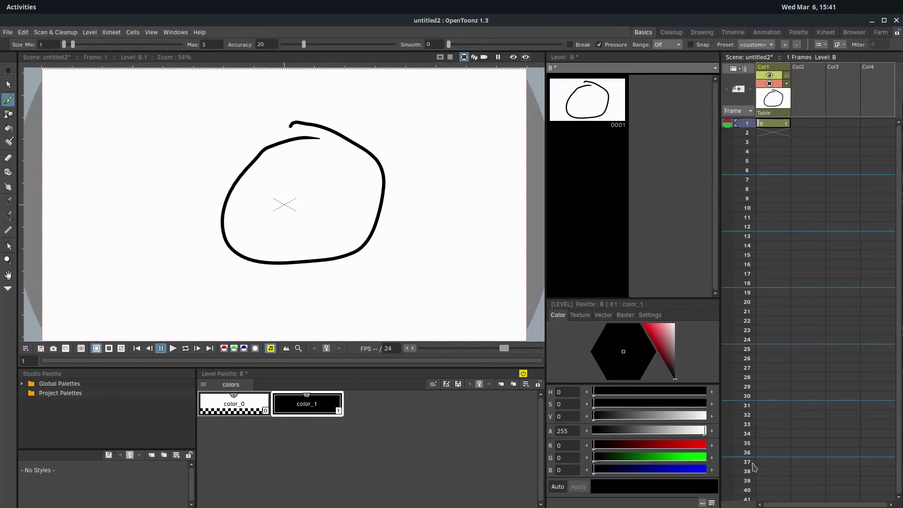
Switch between the Timeline and Drawing rooms, then scroll the room tabs toward Animation
{"action": "left_click", "coordinate": [730, 34]}
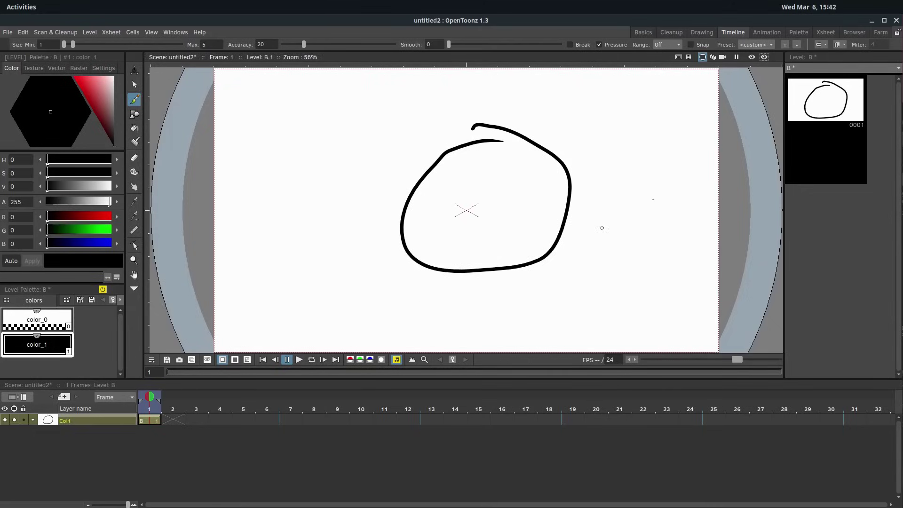
{"action": "left_click", "coordinate": [701, 34]}
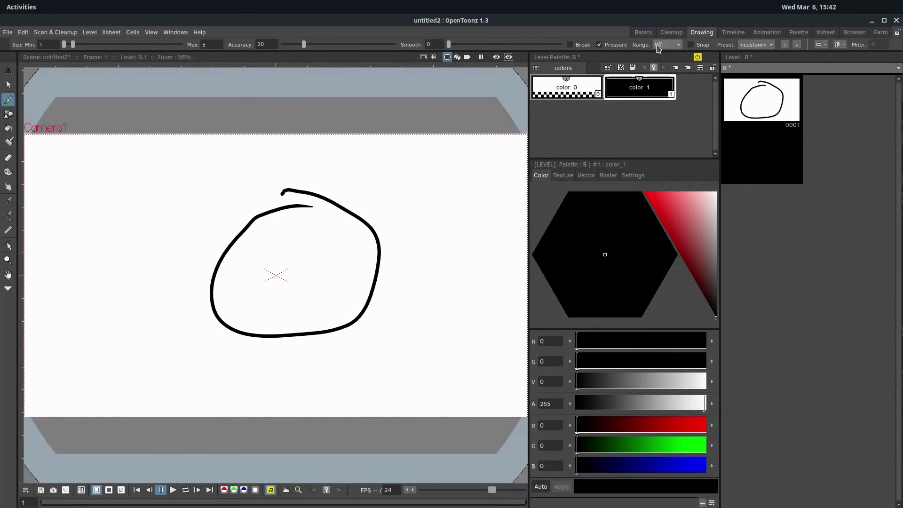
{"action": "left_click", "coordinate": [731, 32]}
{"action": "scroll", "coordinate": [764, 35], "scroll_direction": "up", "scroll_amount": 3}
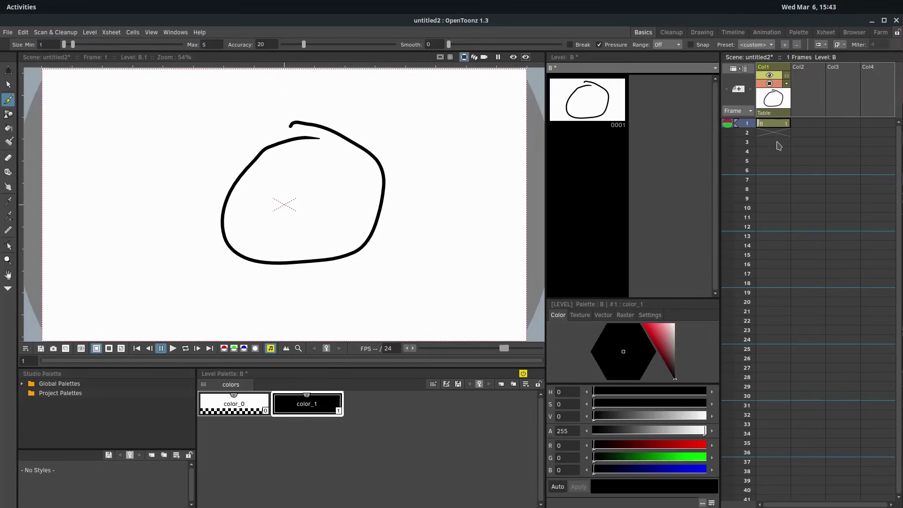
Draw a smaller circle as drawing 0002 on frame 2, compare frames 1–2, and play them
{"action": "left_click", "coordinate": [774, 133]}
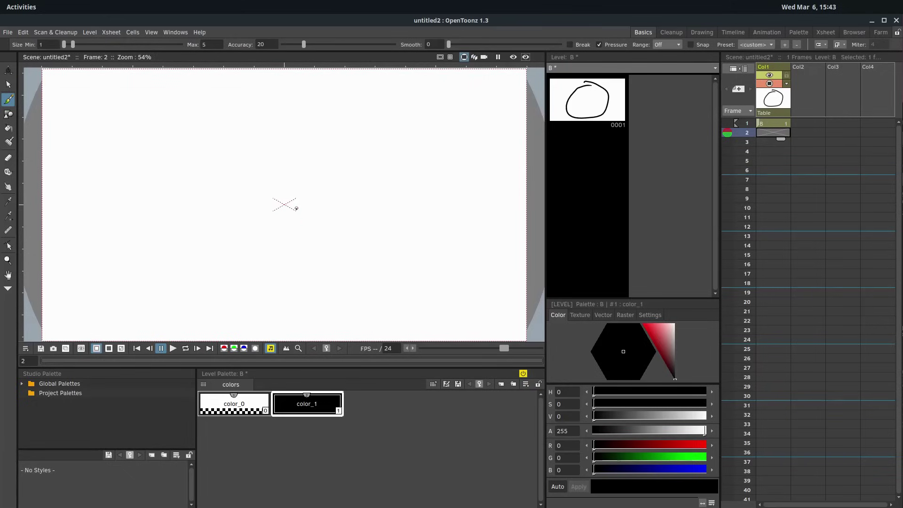
{"action": "mouse_move", "coordinate": [301, 155]}
{"action": "left_mouse_down"}
{"action": "mouse_move", "coordinate": [262, 165]}
{"action": "mouse_move", "coordinate": [242, 192]}
{"action": "mouse_move", "coordinate": [249, 220]}
{"action": "mouse_move", "coordinate": [289, 234]}
{"action": "mouse_move", "coordinate": [323, 194]}
{"action": "mouse_move", "coordinate": [301, 156]}
{"action": "left_mouse_up"}
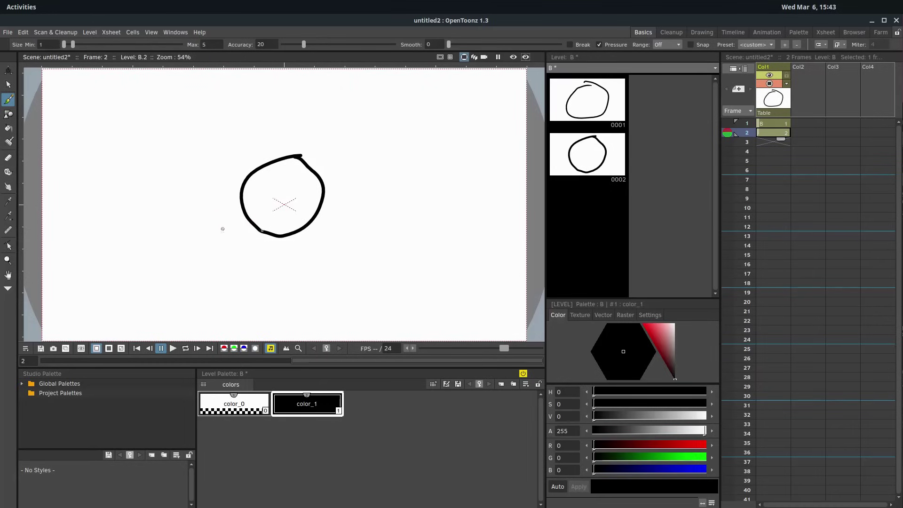
{"action": "left_click", "coordinate": [773, 125]}
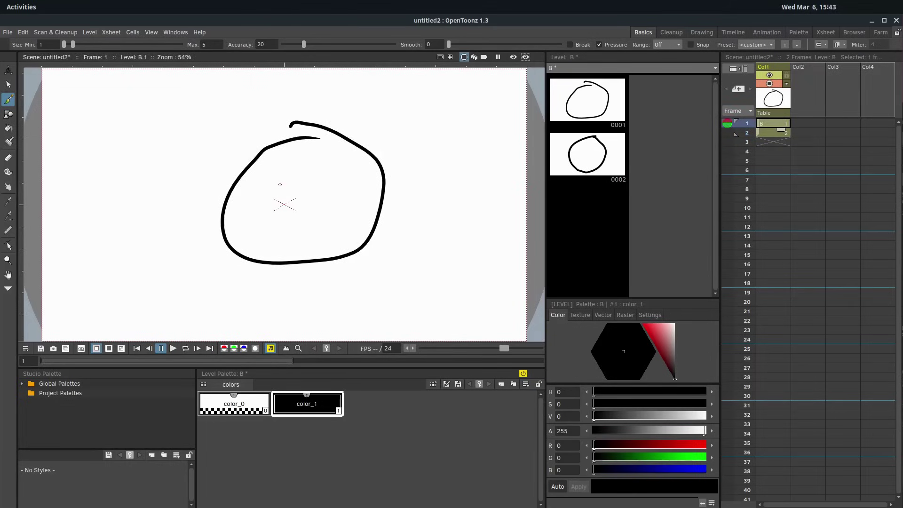
{"action": "left_click", "coordinate": [774, 134]}
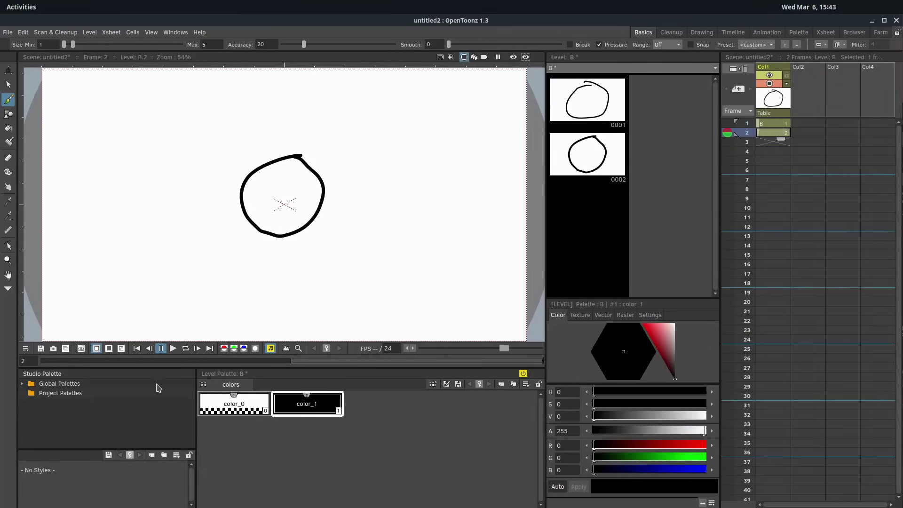
{"action": "left_click", "coordinate": [173, 350]}
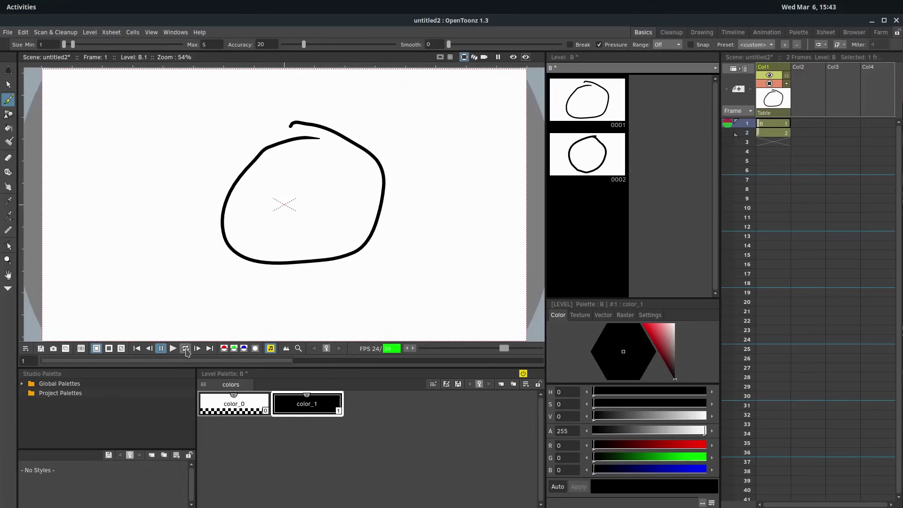
{"action": "left_click", "coordinate": [186, 351]}
{"action": "left_click", "coordinate": [162, 349]}
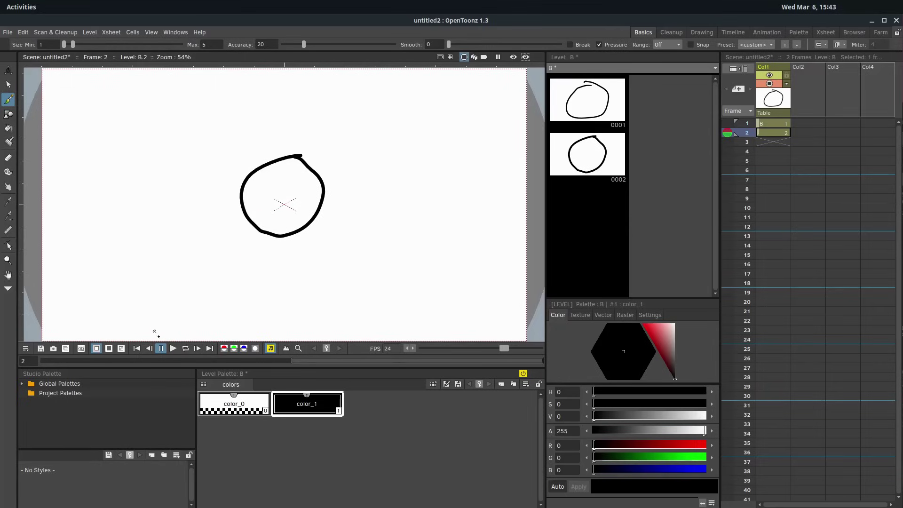
{"action": "left_click", "coordinate": [185, 348]}
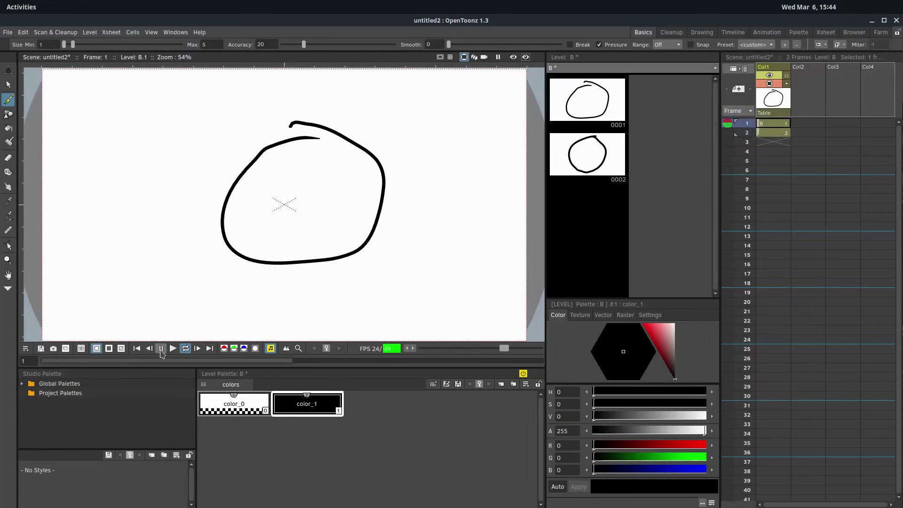
{"action": "left_click", "coordinate": [161, 349]}
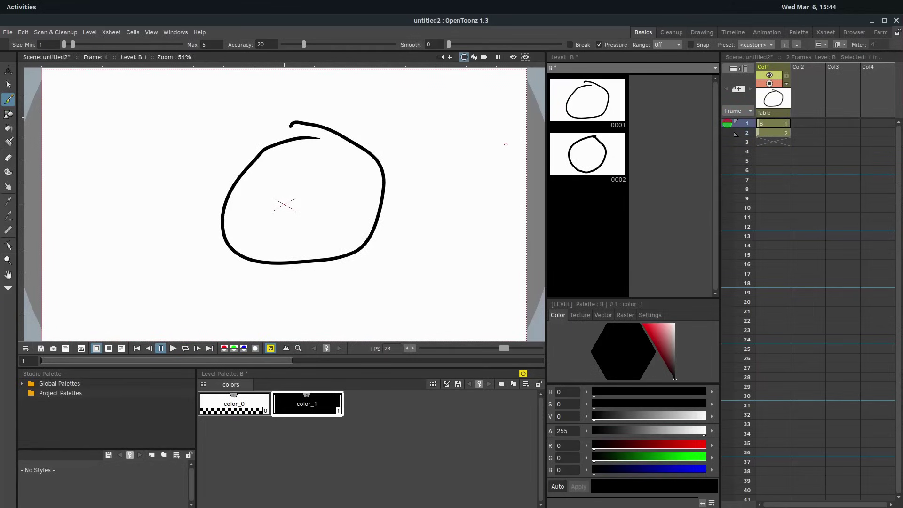
Draw a medium circle on frame 3 and an even smaller shape on frame 4 of Col1
{"action": "left_click", "coordinate": [771, 146]}
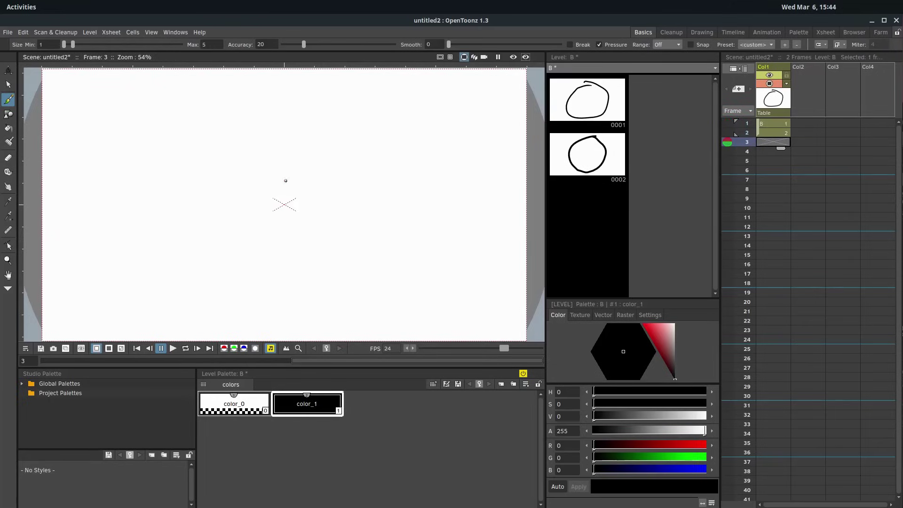
{"action": "mouse_move", "coordinate": [285, 180]}
{"action": "left_mouse_down"}
{"action": "mouse_move", "coordinate": [263, 191]}
{"action": "mouse_move", "coordinate": [259, 209]}
{"action": "mouse_move", "coordinate": [291, 221]}
{"action": "mouse_move", "coordinate": [322, 197]}
{"action": "mouse_move", "coordinate": [285, 180]}
{"action": "left_mouse_up"}
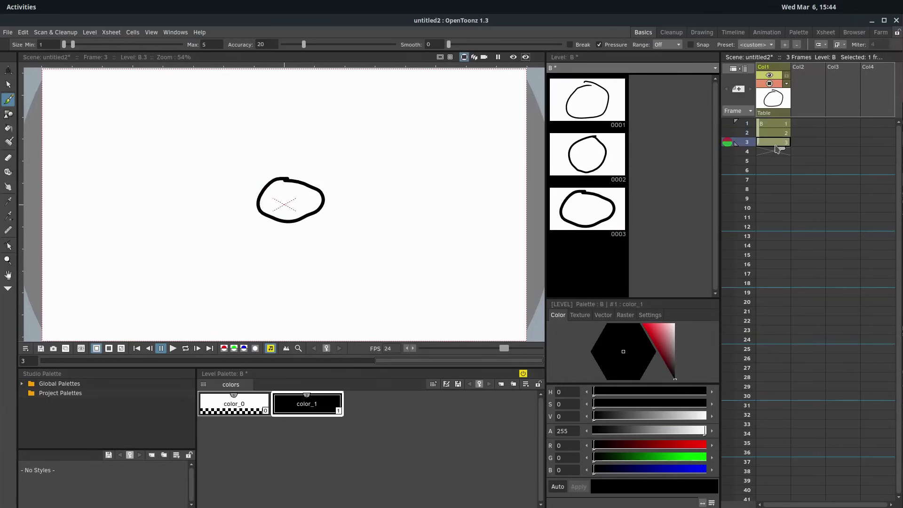
{"action": "left_click", "coordinate": [779, 125]}
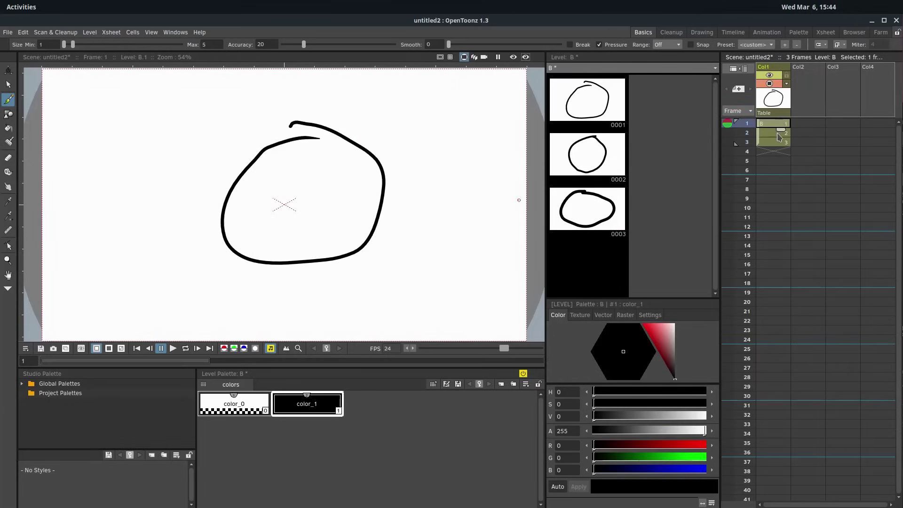
{"action": "left_click", "coordinate": [774, 134]}
{"action": "left_click", "coordinate": [766, 143]}
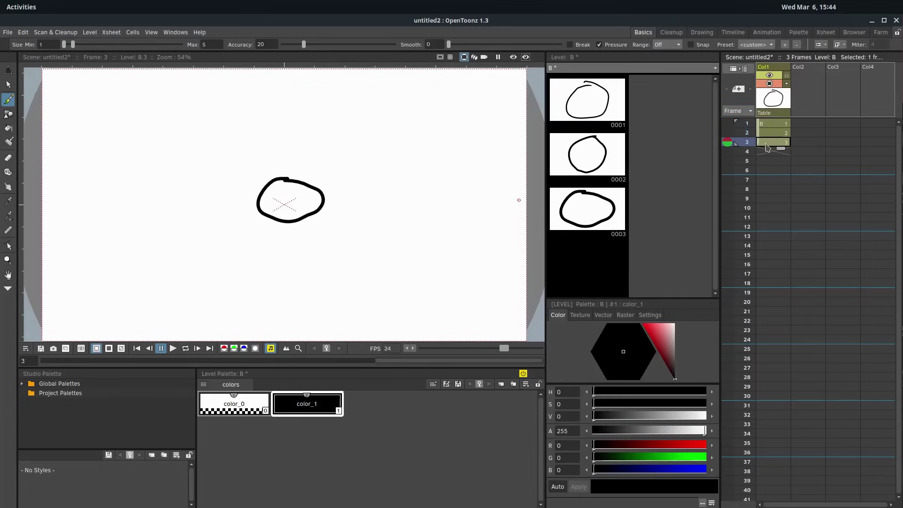
{"action": "left_click", "coordinate": [767, 151]}
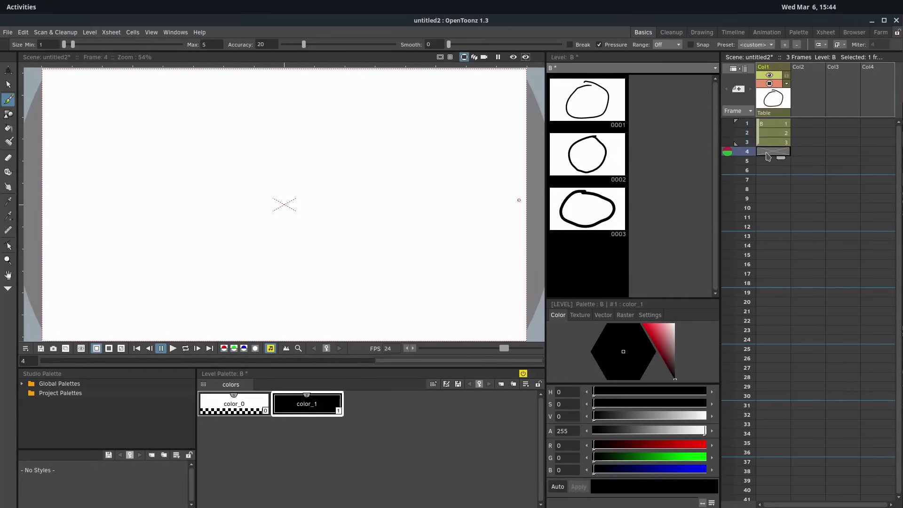
{"action": "mouse_move", "coordinate": [284, 192]}
{"action": "left_mouse_down"}
{"action": "mouse_move", "coordinate": [275, 213]}
{"action": "mouse_move", "coordinate": [304, 216]}
{"action": "mouse_move", "coordinate": [301, 201]}
{"action": "mouse_move", "coordinate": [283, 192]}
{"action": "left_mouse_up"}
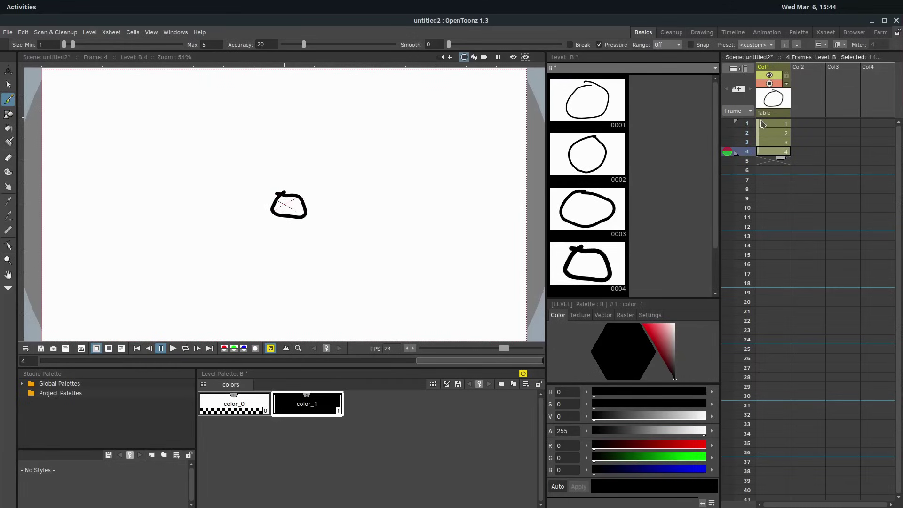
Flip through frames 1–4 and start looping playback of the circle animation
{"action": "left_click", "coordinate": [773, 123]}
{"action": "left_click", "coordinate": [774, 133]}
{"action": "left_click", "coordinate": [773, 142]}
{"action": "left_click", "coordinate": [773, 152]}
{"action": "left_click", "coordinate": [186, 348]}
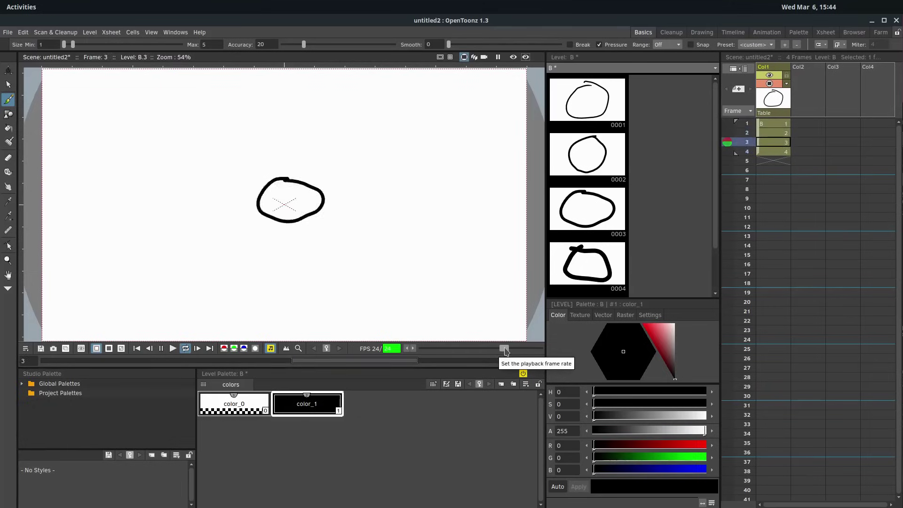
Set the viewer's playback rate to 15 fps
{"action": "left_click_drag", "start_coordinate": [504, 351], "coordinate": [489, 347]}
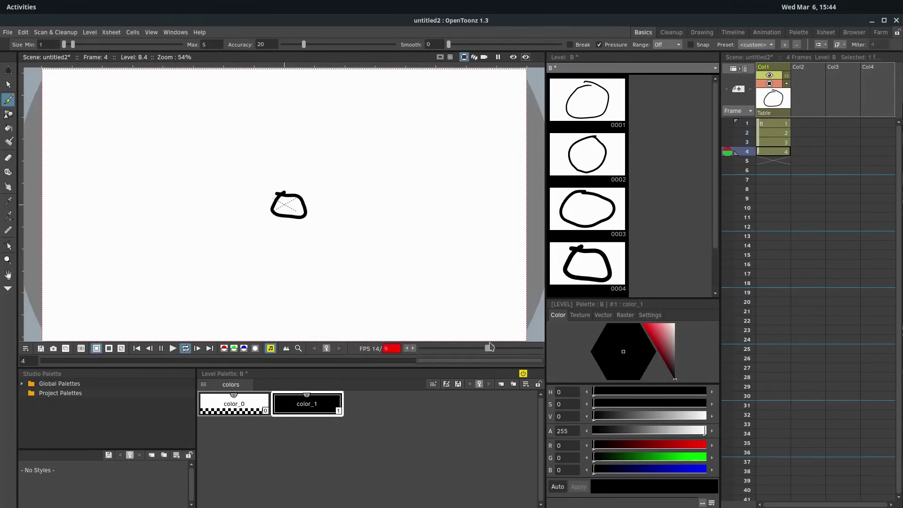
{"action": "left_click", "coordinate": [390, 349]}
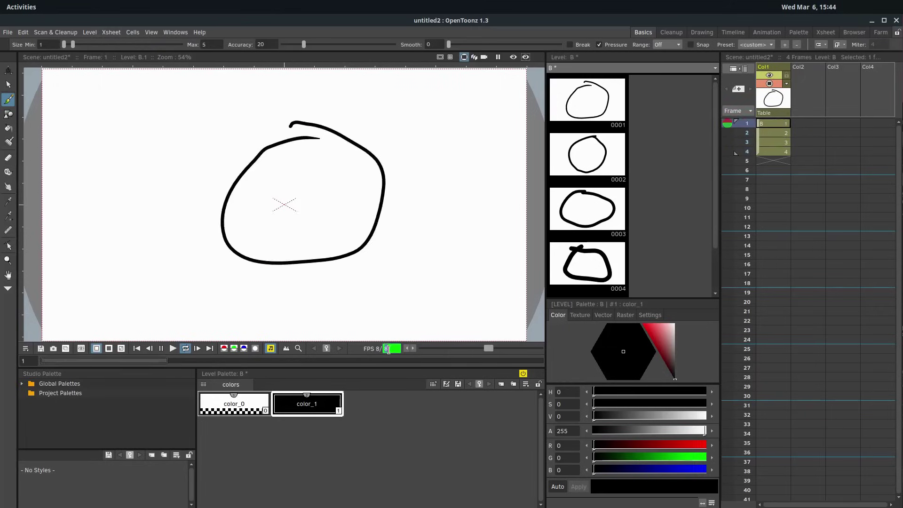
{"action": "key", "text": "BackSpace"}
{"action": "type", "text": "1"}
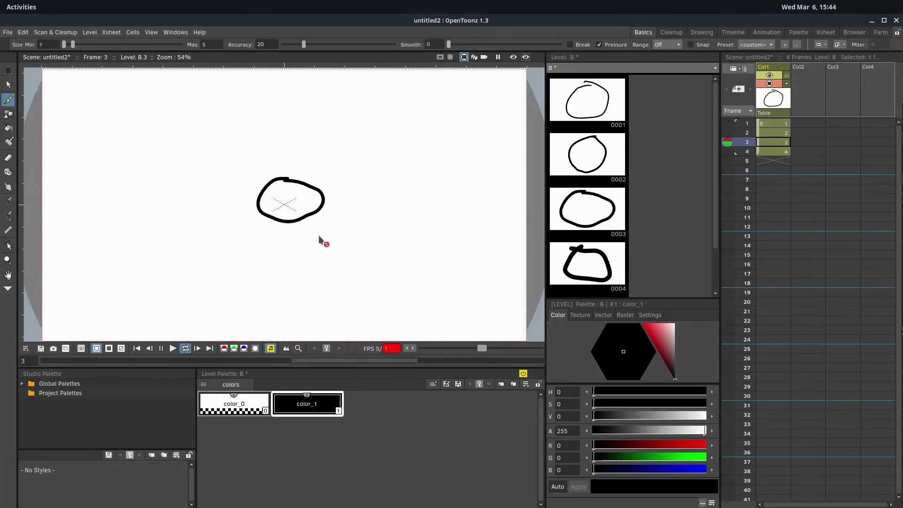
{"action": "left_click", "coordinate": [778, 123]}
{"action": "left_click_drag", "start_coordinate": [483, 353], "coordinate": [499, 352]}
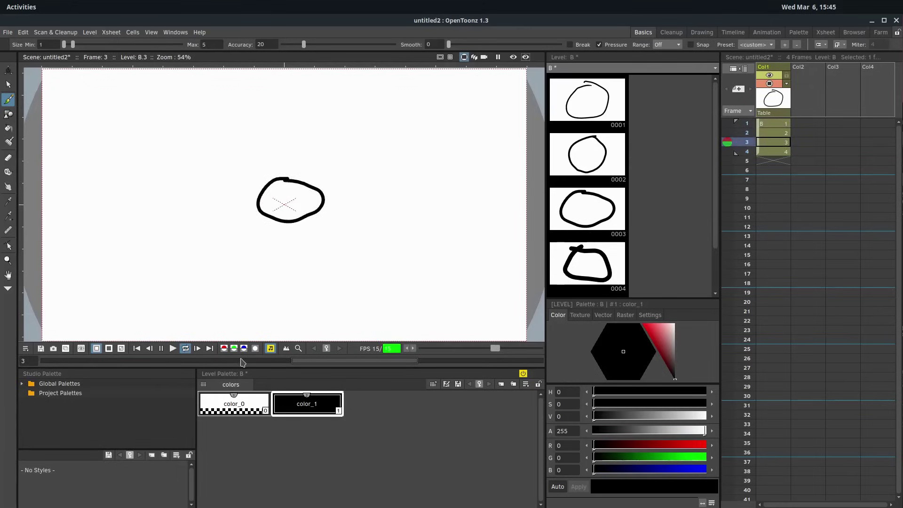
Pause playback and draw a tiny filled circle on frame 5
{"action": "left_click", "coordinate": [161, 348]}
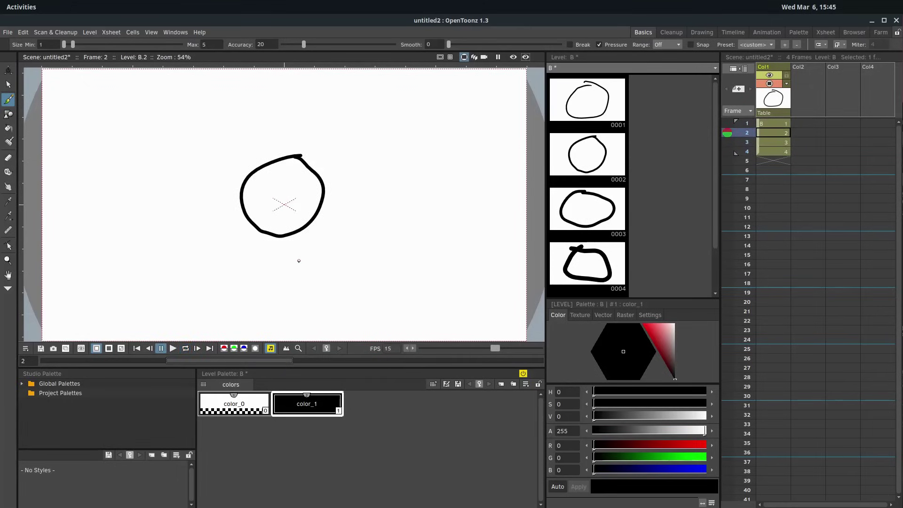
{"action": "left_click", "coordinate": [771, 161]}
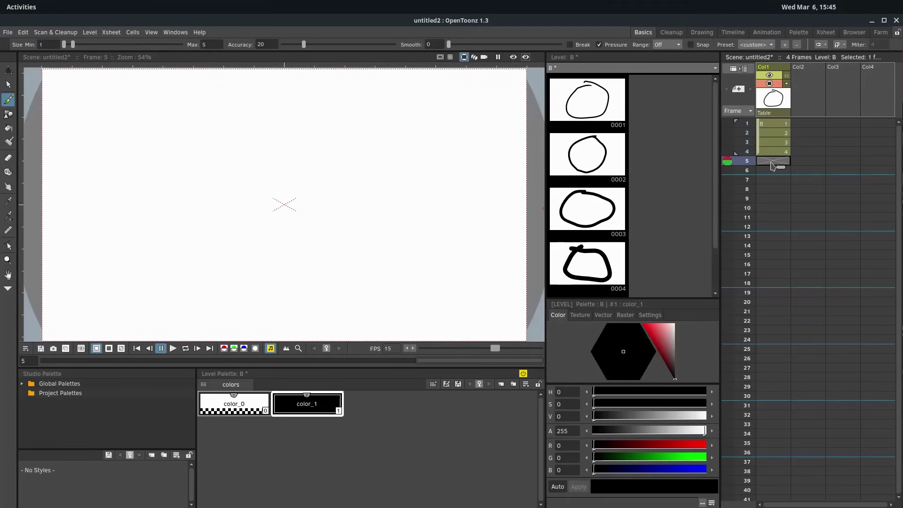
{"action": "left_click_drag", "start_coordinate": [285, 204], "coordinate": [283, 207]}
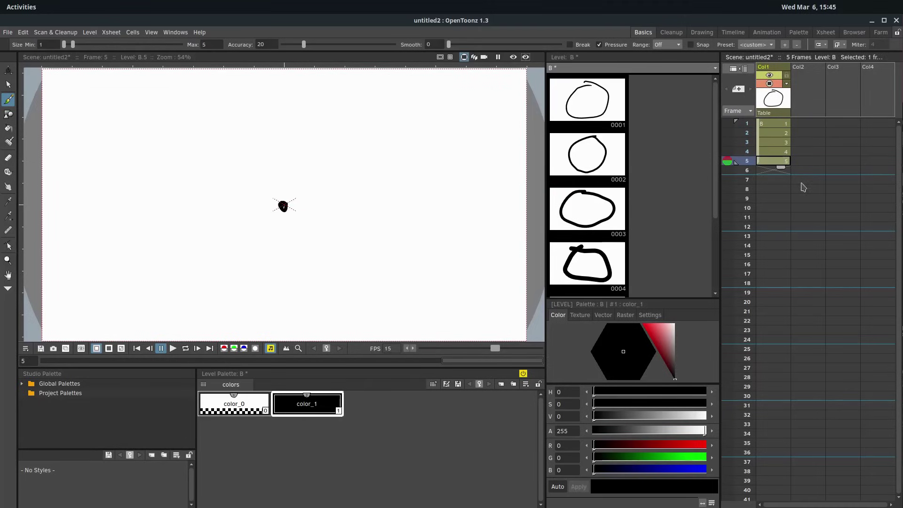
Step through frames 1–5 to check the sequence, ending on empty frame 6
{"action": "left_click", "coordinate": [776, 152]}
{"action": "left_click", "coordinate": [775, 143]}
{"action": "left_click", "coordinate": [773, 134]}
{"action": "left_click", "coordinate": [772, 125]}
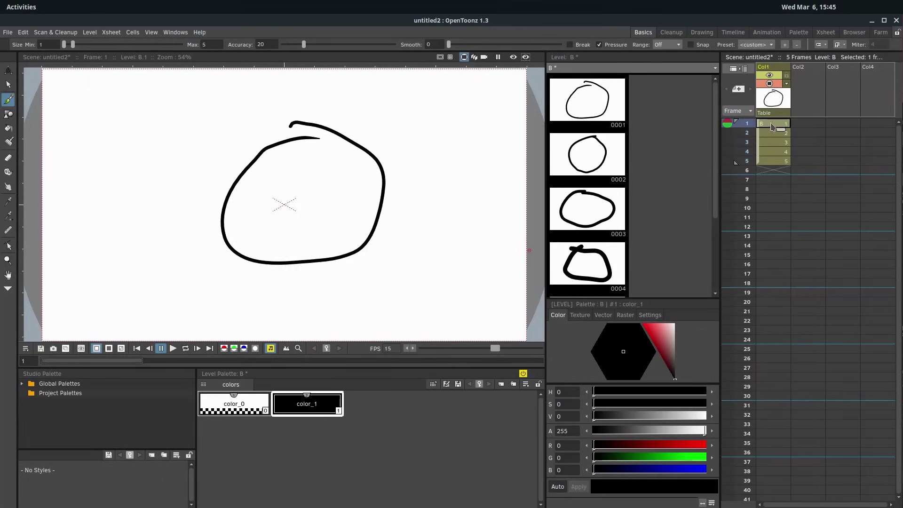
{"action": "left_click", "coordinate": [771, 135]}
{"action": "left_click", "coordinate": [771, 142]}
{"action": "left_click", "coordinate": [771, 151]}
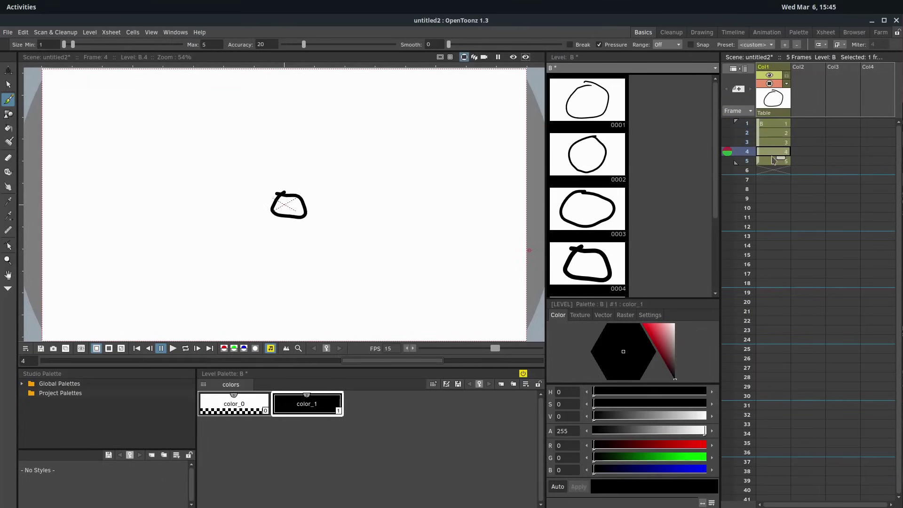
{"action": "left_click", "coordinate": [771, 160]}
{"action": "left_click", "coordinate": [770, 153]}
{"action": "left_click", "coordinate": [772, 144]}
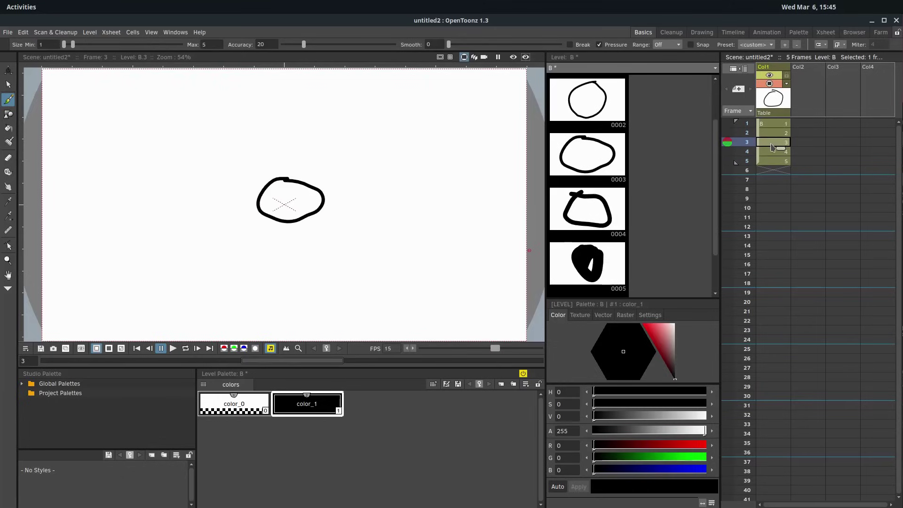
{"action": "left_click", "coordinate": [771, 161]}
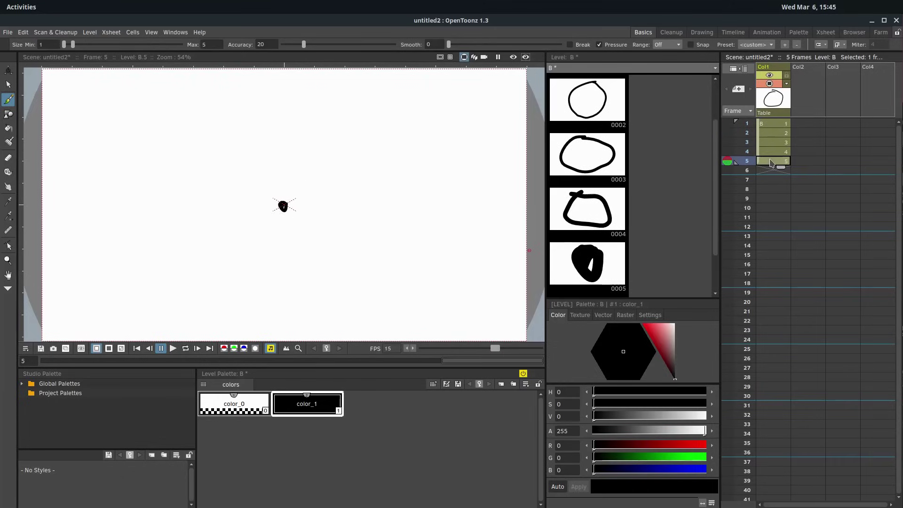
{"action": "left_click", "coordinate": [770, 170]}
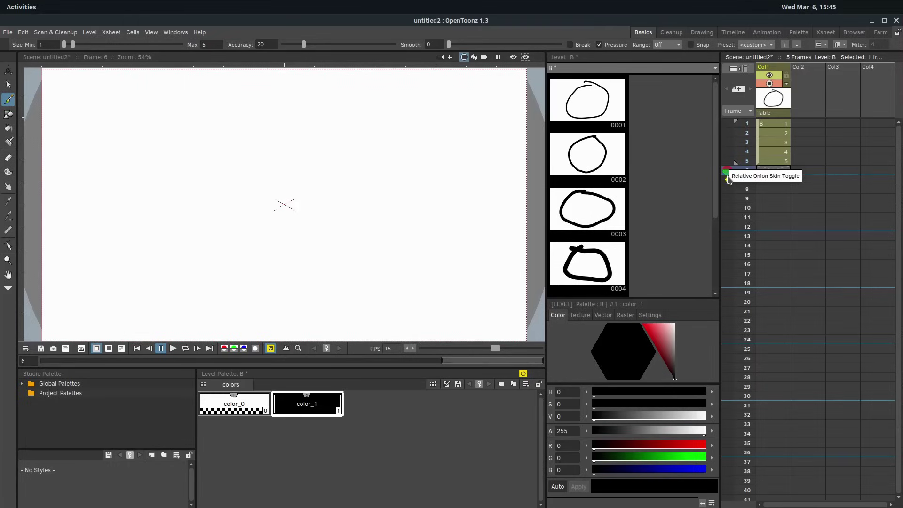
Enable the relative onion skin at row 5, review frames 5 to 1, then return to frame 6
{"action": "left_click", "coordinate": [727, 162]}
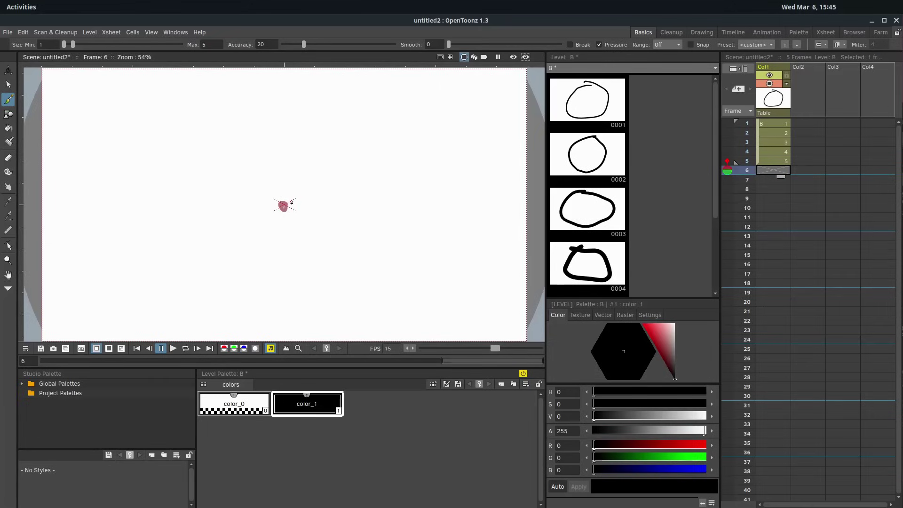
{"action": "left_click", "coordinate": [769, 162]}
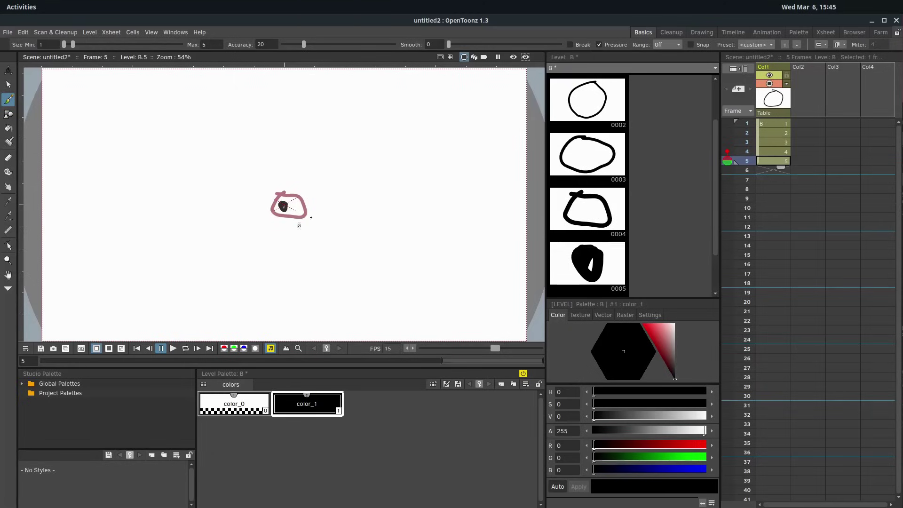
{"action": "left_click", "coordinate": [775, 151]}
{"action": "left_click", "coordinate": [774, 143]}
{"action": "left_click", "coordinate": [774, 136]}
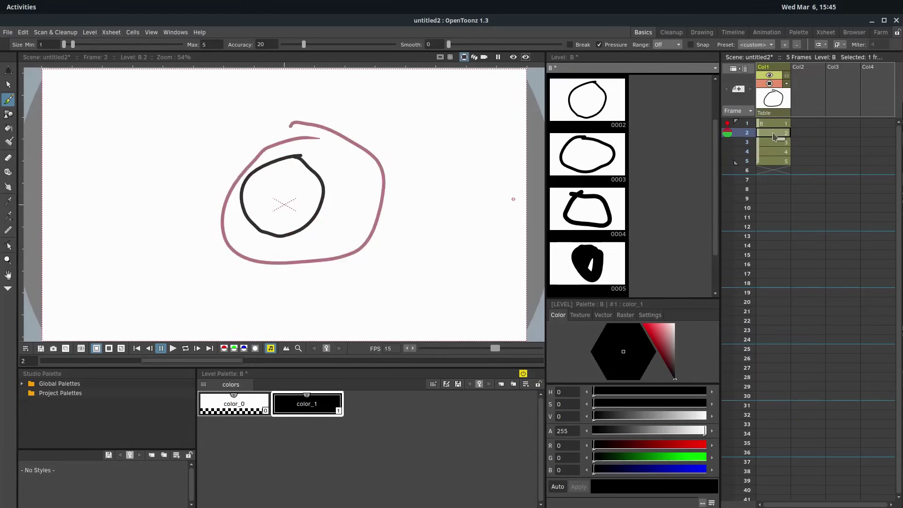
{"action": "left_click", "coordinate": [773, 124]}
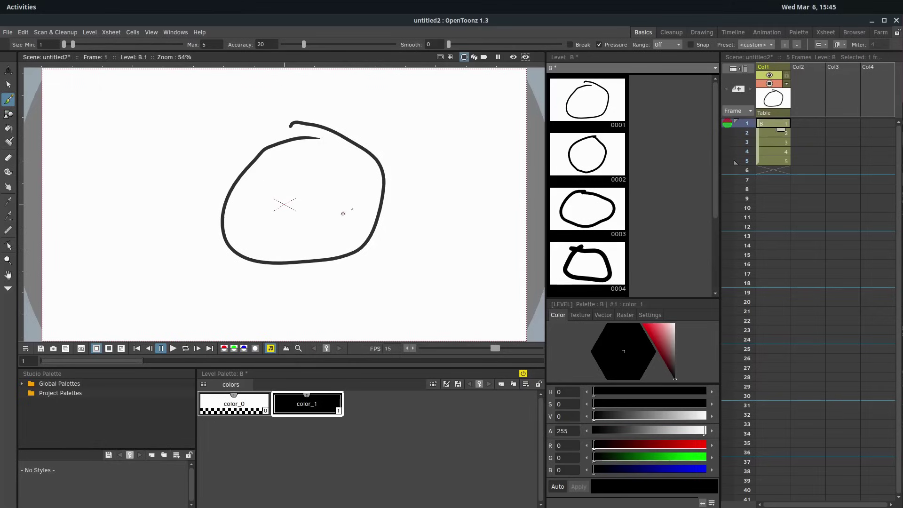
{"action": "left_click", "coordinate": [773, 171]}
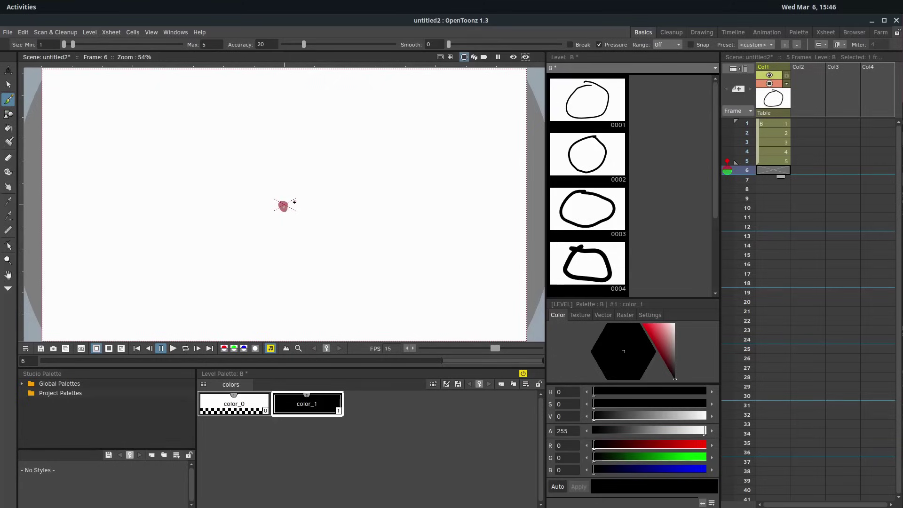
Draw the circles for frames 6–9, each smaller and shifted further right
{"action": "left_click_drag", "start_coordinate": [295, 201], "coordinate": [291, 211]}
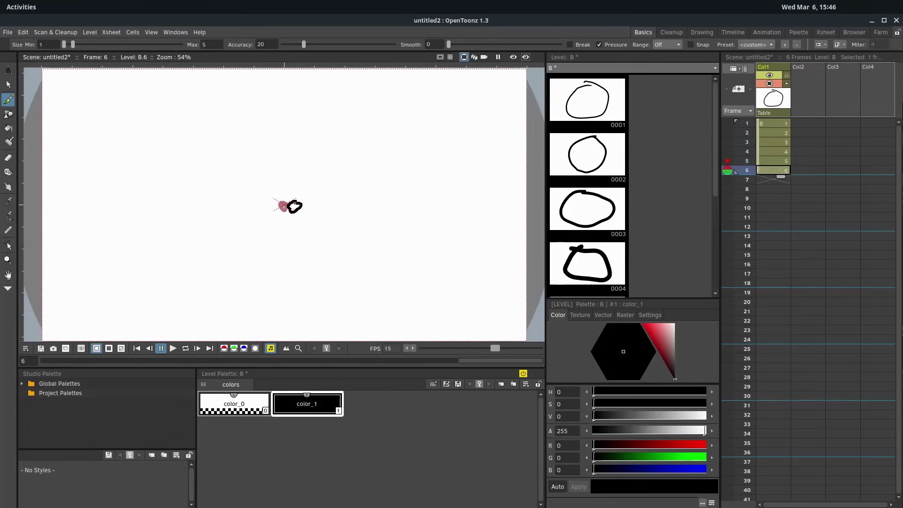
{"action": "key", "text": "Down"}
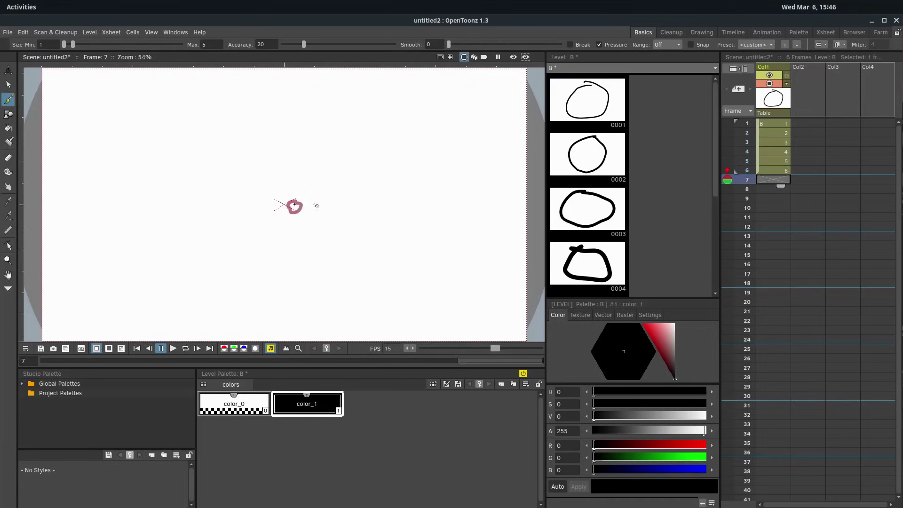
{"action": "left_click_drag", "start_coordinate": [308, 201], "coordinate": [302, 208]}
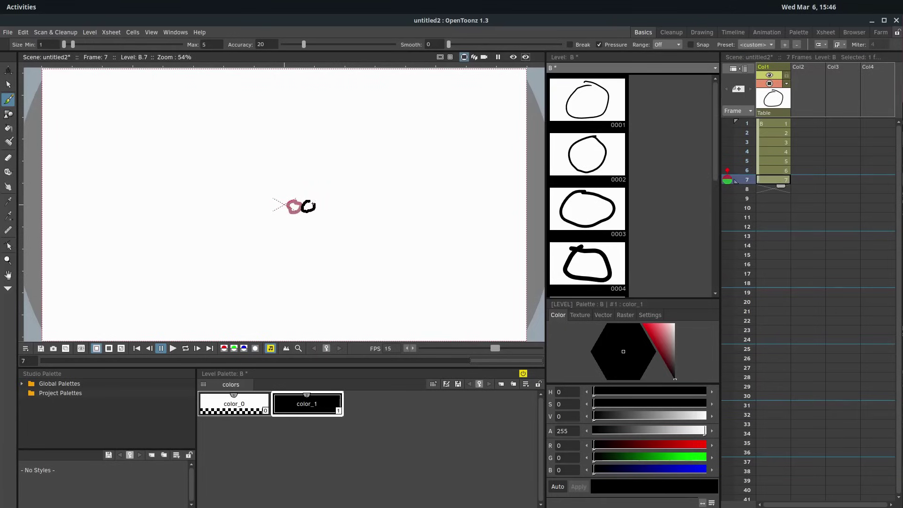
{"action": "left_click", "coordinate": [765, 189]}
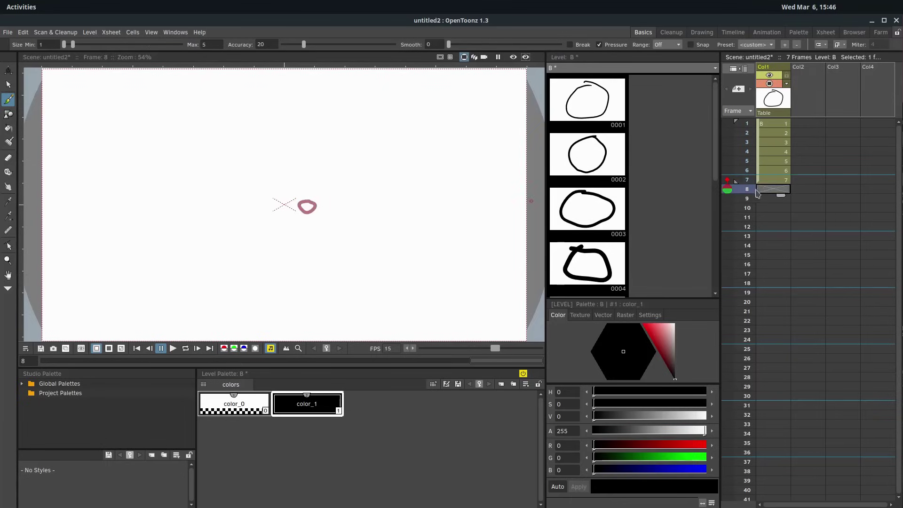
{"action": "mouse_move", "coordinate": [329, 201]}
{"action": "left_mouse_down"}
{"action": "mouse_move", "coordinate": [336, 212]}
{"action": "mouse_move", "coordinate": [330, 201]}
{"action": "mouse_move", "coordinate": [352, 210]}
{"action": "mouse_move", "coordinate": [342, 196]}
{"action": "mouse_move", "coordinate": [405, 215]}
{"action": "mouse_move", "coordinate": [403, 201]}
{"action": "mouse_move", "coordinate": [426, 215]}
{"action": "mouse_move", "coordinate": [433, 202]}
{"action": "mouse_move", "coordinate": [443, 212]}
{"action": "mouse_move", "coordinate": [452, 202]}
{"action": "mouse_move", "coordinate": [463, 215]}
{"action": "mouse_move", "coordinate": [471, 203]}
{"action": "mouse_move", "coordinate": [480, 219]}
{"action": "mouse_move", "coordinate": [491, 207]}
{"action": "mouse_move", "coordinate": [496, 221]}
{"action": "mouse_move", "coordinate": [508, 208]}
{"action": "mouse_move", "coordinate": [506, 222]}
{"action": "mouse_move", "coordinate": [531, 220]}
{"action": "mouse_move", "coordinate": [521, 207]}
{"action": "mouse_move", "coordinate": [524, 222]}
{"action": "mouse_move", "coordinate": [540, 212]}
{"action": "left_mouse_up"}
{"action": "left_click", "coordinate": [768, 198]}
{"action": "key", "text": "."}
Continue the shrinking, rightward-moving circles across frames 10 to 19
{"action": "left_click", "coordinate": [764, 217]}
{"action": "left_click", "coordinate": [769, 226]}
{"action": "left_click", "coordinate": [776, 237]}
{"action": "left_click", "coordinate": [776, 247]}
{"action": "left_click", "coordinate": [767, 256]}
{"action": "left_click", "coordinate": [768, 265]}
{"action": "left_click", "coordinate": [768, 275]}
{"action": "left_click", "coordinate": [768, 284]}
{"action": "left_click", "coordinate": [768, 293]}
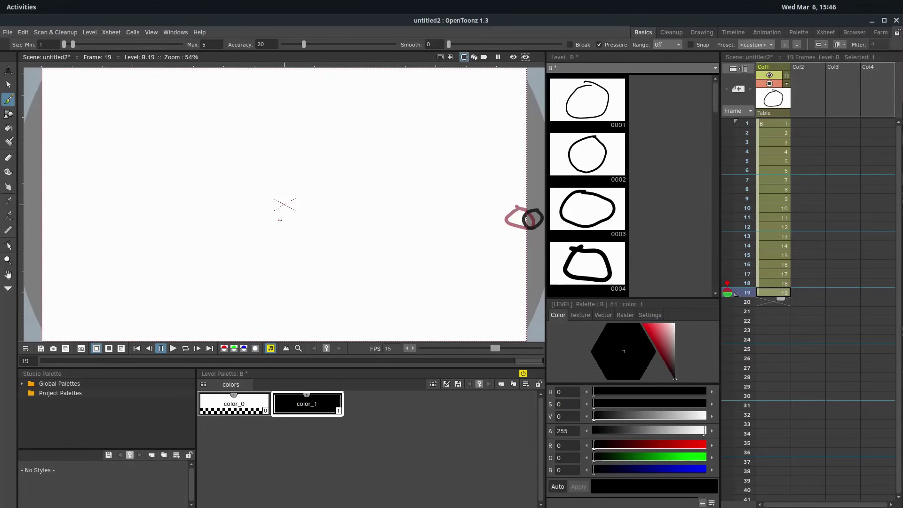
Zoom the viewer out to about 21% and back in to 42%
{"action": "scroll", "coordinate": [279, 220], "scroll_direction": "down", "scroll_amount": 4}
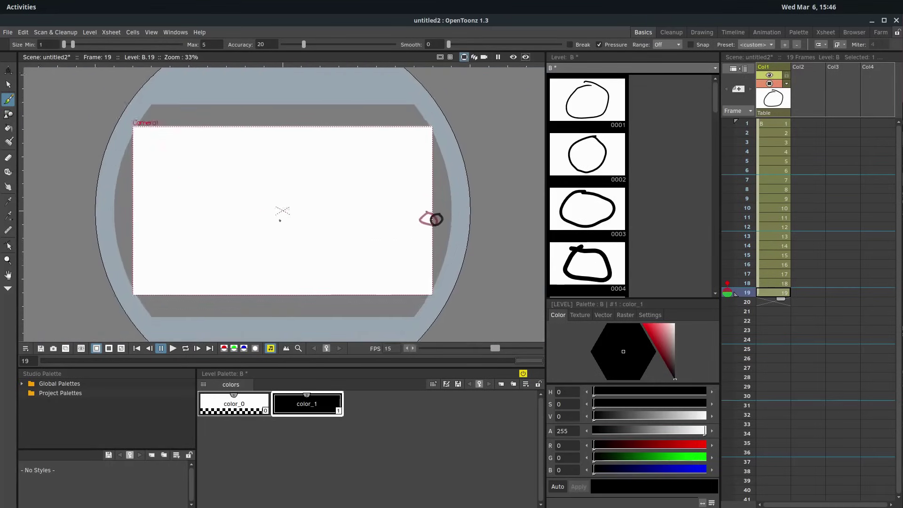
{"action": "scroll", "coordinate": [280, 220], "scroll_direction": "down", "scroll_amount": 2}
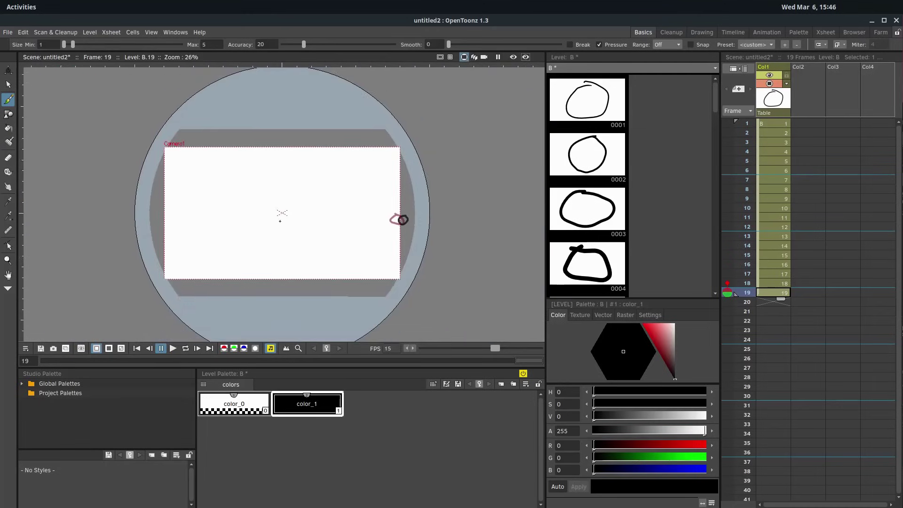
{"action": "scroll", "coordinate": [280, 220], "scroll_direction": "up", "scroll_amount": 1}
{"action": "scroll", "coordinate": [279, 220], "scroll_direction": "down", "scroll_amount": 2}
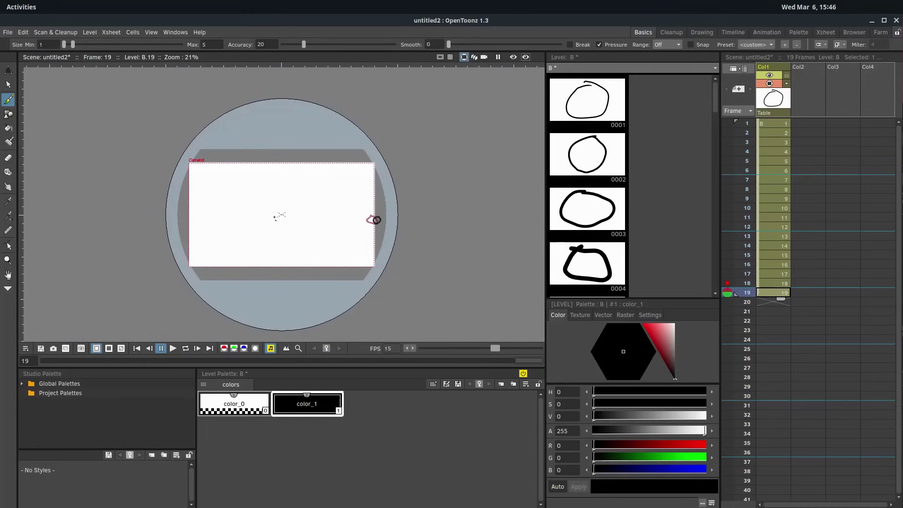
{"action": "scroll", "coordinate": [274, 217], "scroll_direction": "up", "scroll_amount": 2}
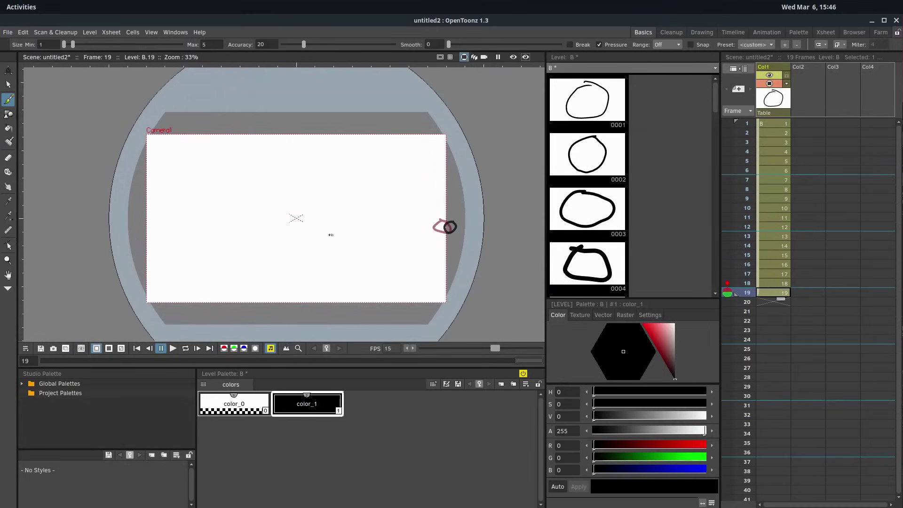
{"action": "scroll", "coordinate": [330, 234], "scroll_direction": "up", "scroll_amount": 1}
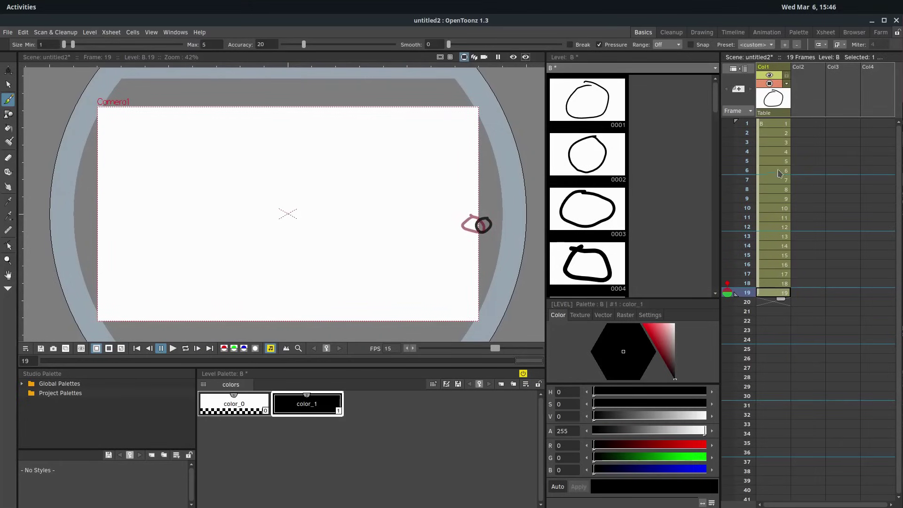
Flip through the drawings from frame 1 to around frames 12–13 to compare them
{"action": "left_click", "coordinate": [776, 126]}
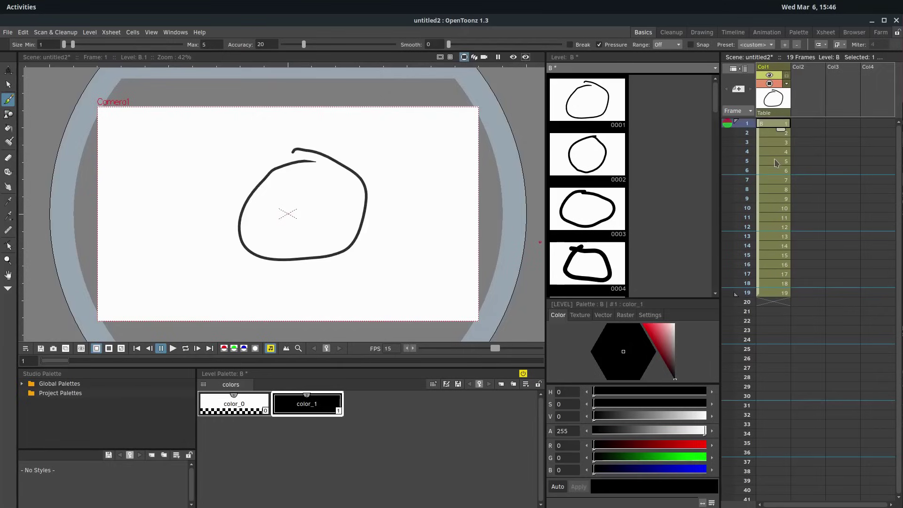
{"action": "key", "text": "Down"}
{"action": "key", "text": "Down"}
{"action": "key", "text": "Down"}
{"action": "key", "text": "Down"}
{"action": "key", "text": "Down"}
{"action": "key", "text": "Down"}
{"action": "key", "text": "Down"}
{"action": "key", "text": "Down"}
{"action": "key", "text": "Down"}
{"action": "key", "text": "Down"}
{"action": "key", "text": "Down"}
{"action": "key", "text": "Down"}
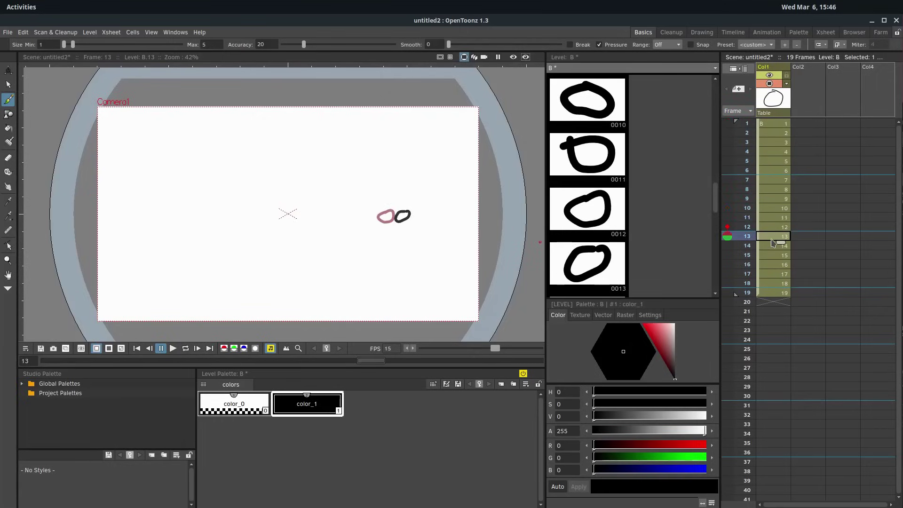
{"action": "key", "text": "Down"}
{"action": "key", "text": "Up"}
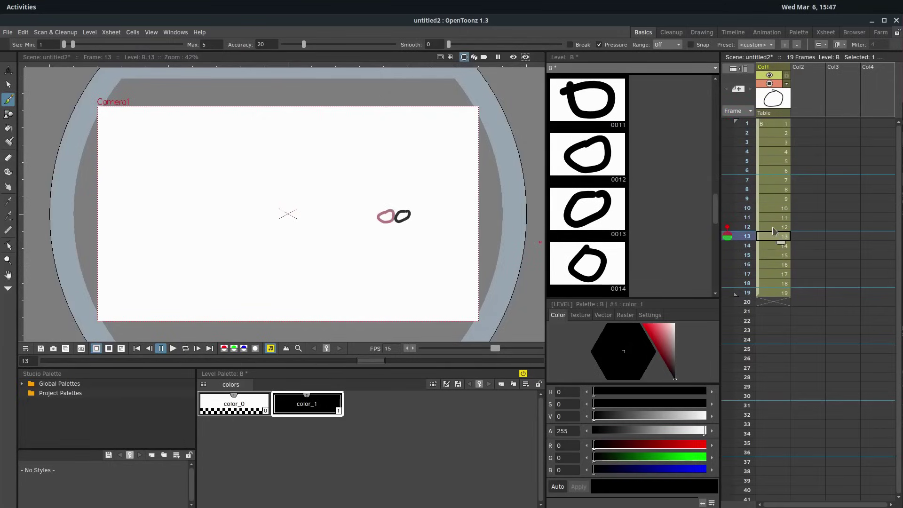
{"action": "left_click", "coordinate": [774, 229]}
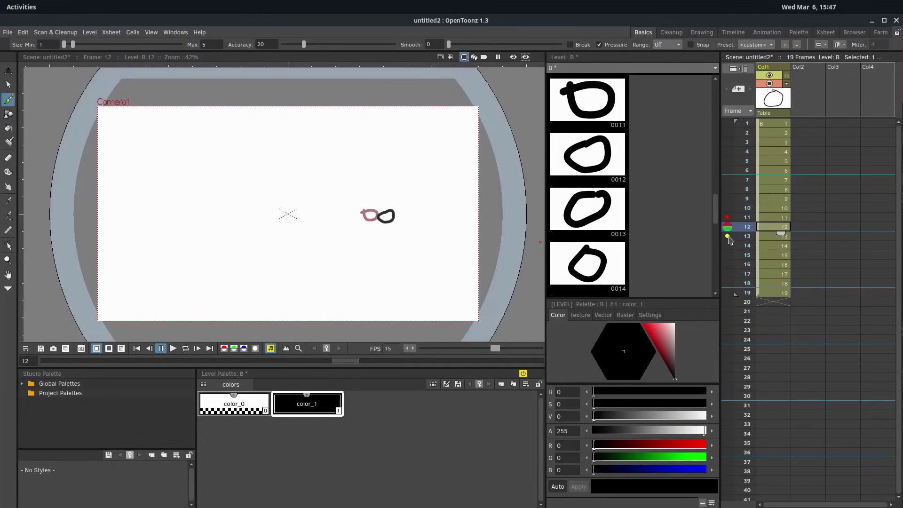
Turn on onion-skin ghosts for frames 6, 7, 9 and 10 while viewing frame 8
{"action": "left_click", "coordinate": [728, 237]}
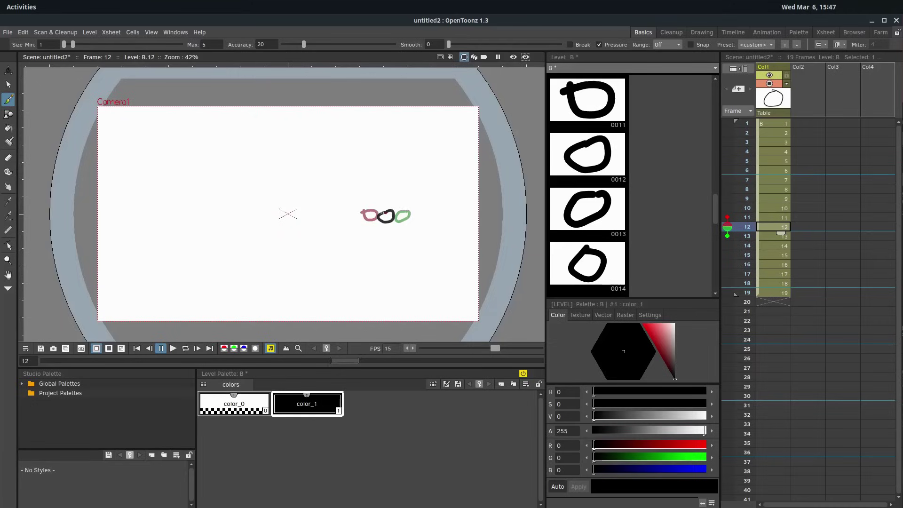
{"action": "scroll", "coordinate": [368, 218], "scroll_direction": "up", "scroll_amount": 5}
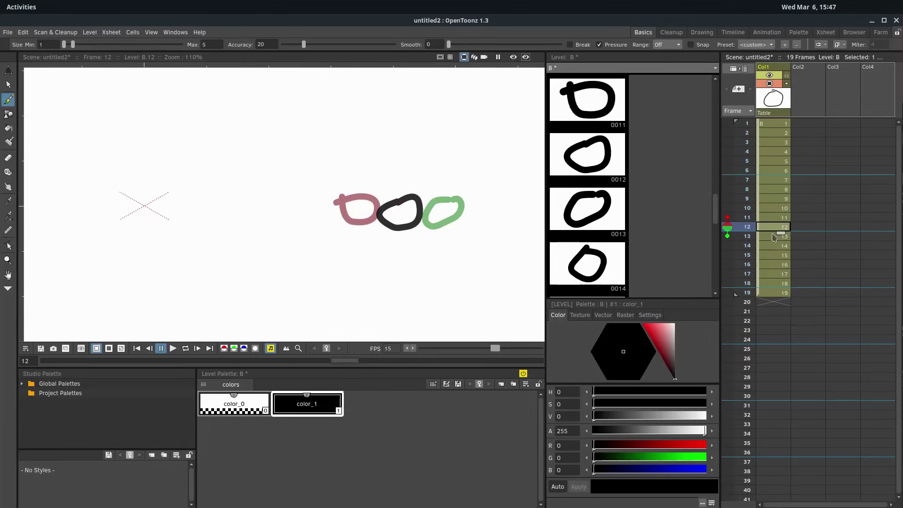
{"action": "left_click_drag", "start_coordinate": [775, 236], "coordinate": [735, 215]}
{"action": "left_click_drag", "start_coordinate": [724, 208], "coordinate": [727, 200]}
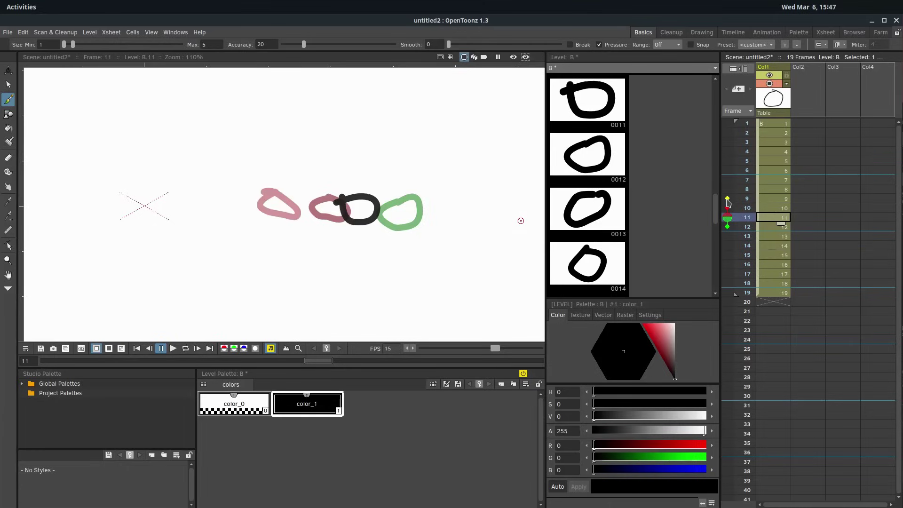
{"action": "left_click", "coordinate": [728, 236]}
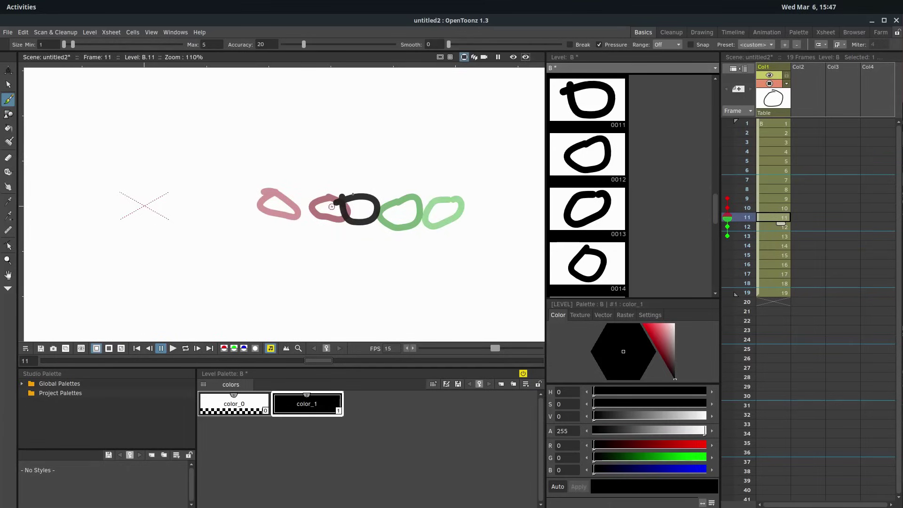
{"action": "scroll", "coordinate": [358, 194], "scroll_direction": "down", "scroll_amount": 1}
{"action": "scroll", "coordinate": [358, 194], "scroll_direction": "up", "scroll_amount": 1}
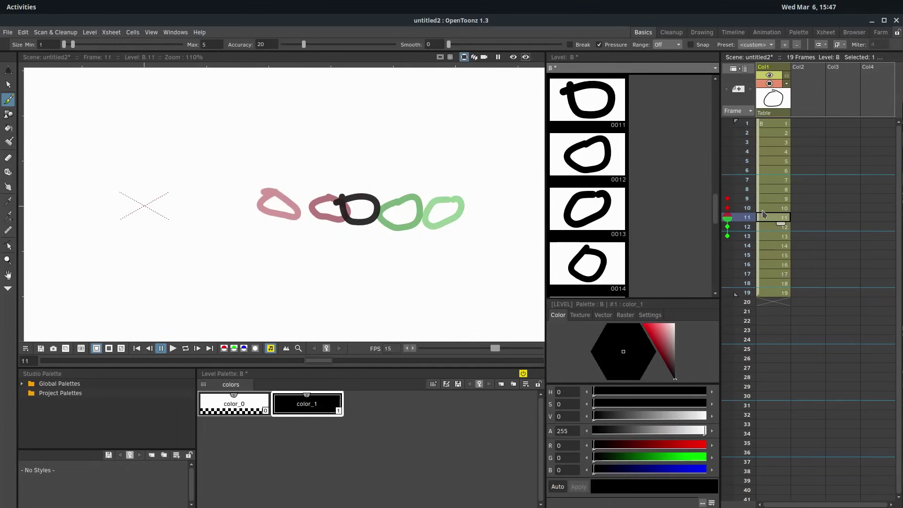
{"action": "mouse_move", "coordinate": [766, 217]}
{"action": "left_mouse_down"}
{"action": "mouse_move", "coordinate": [770, 143]}
{"action": "mouse_move", "coordinate": [772, 209]}
{"action": "mouse_move", "coordinate": [750, 189]}
{"action": "mouse_move", "coordinate": [746, 238]}
{"action": "mouse_move", "coordinate": [747, 180]}
{"action": "mouse_move", "coordinate": [747, 246]}
{"action": "mouse_move", "coordinate": [747, 142]}
{"action": "mouse_move", "coordinate": [747, 198]}
{"action": "mouse_move", "coordinate": [724, 240]}
{"action": "mouse_move", "coordinate": [747, 151]}
{"action": "mouse_move", "coordinate": [747, 180]}
{"action": "mouse_move", "coordinate": [747, 142]}
{"action": "mouse_move", "coordinate": [739, 195]}
{"action": "mouse_move", "coordinate": [747, 255]}
{"action": "mouse_move", "coordinate": [747, 151]}
{"action": "mouse_move", "coordinate": [747, 251]}
{"action": "mouse_move", "coordinate": [719, 138]}
{"action": "mouse_move", "coordinate": [747, 189]}
{"action": "left_mouse_up"}
{"action": "scroll", "coordinate": [373, 229], "scroll_direction": "down", "scroll_amount": 2}
{"action": "scroll", "coordinate": [373, 229], "scroll_direction": "down", "scroll_amount": 2}
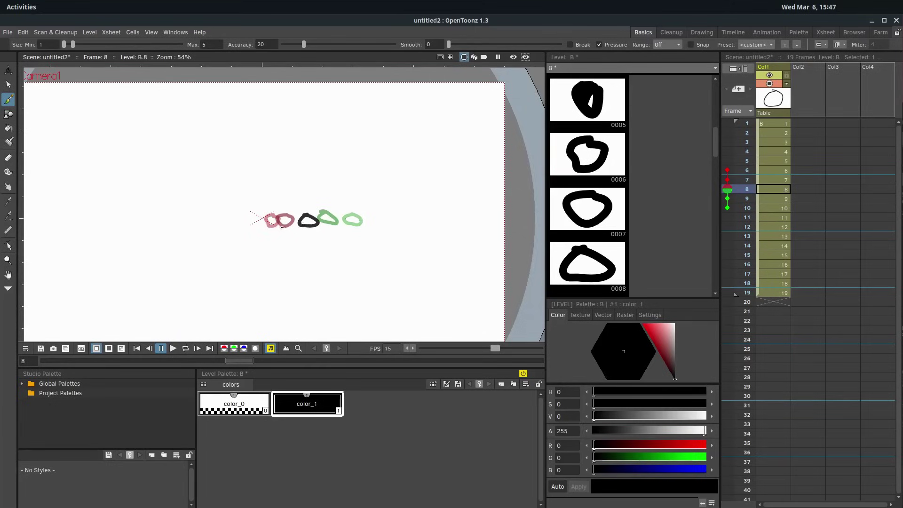
Turn off the onion-skin ghosts on frames 6, 7, 9 and 10
{"action": "left_click", "coordinate": [727, 170]}
{"action": "left_click", "coordinate": [728, 208]}
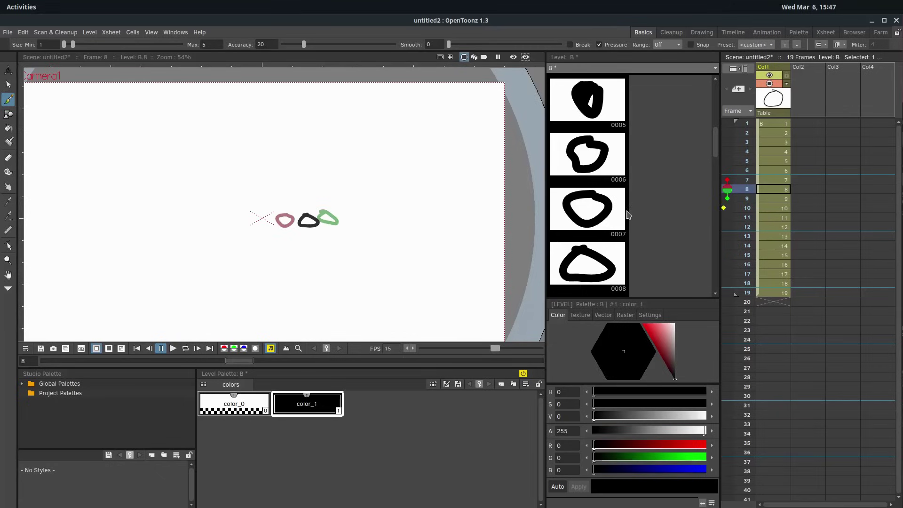
{"action": "left_click", "coordinate": [727, 199]}
{"action": "left_click", "coordinate": [728, 180]}
Return to frame 1 and play the animation on a continuous loop
{"action": "left_click_drag", "start_coordinate": [752, 214], "coordinate": [746, 123]}
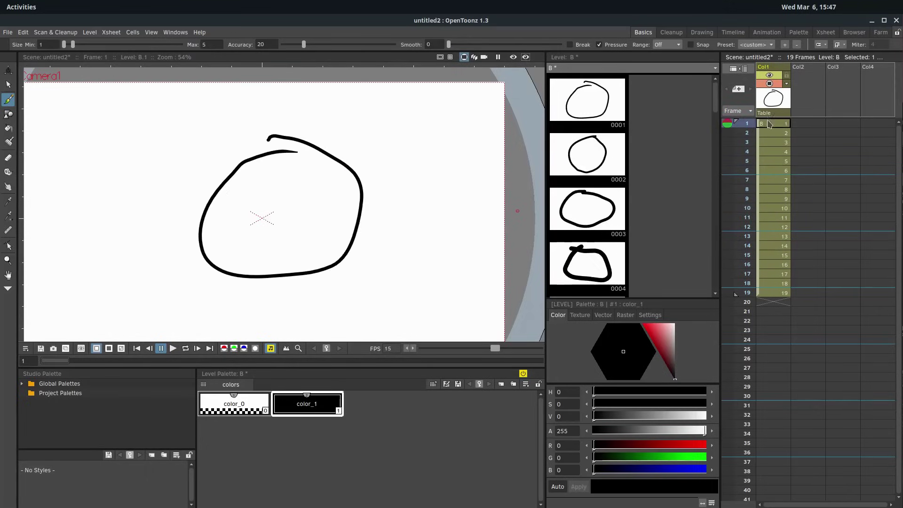
{"action": "left_click", "coordinate": [174, 349]}
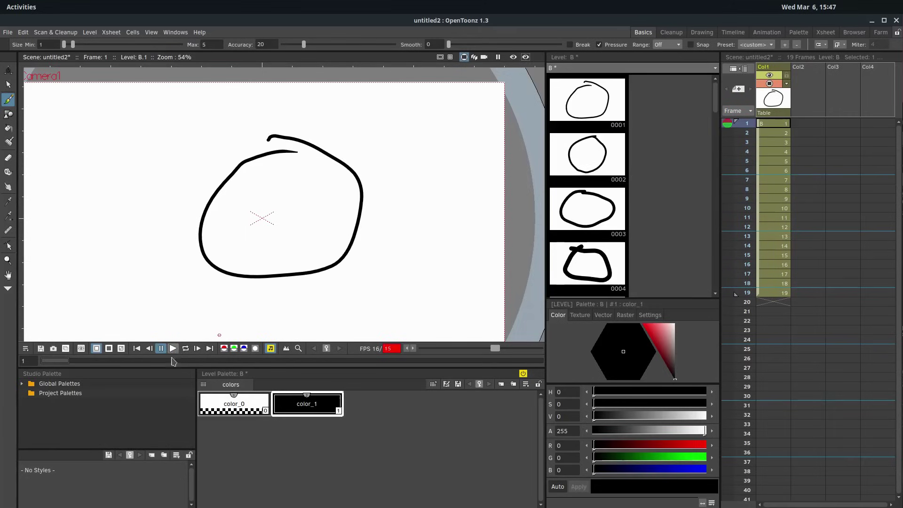
{"action": "left_click", "coordinate": [186, 349]}
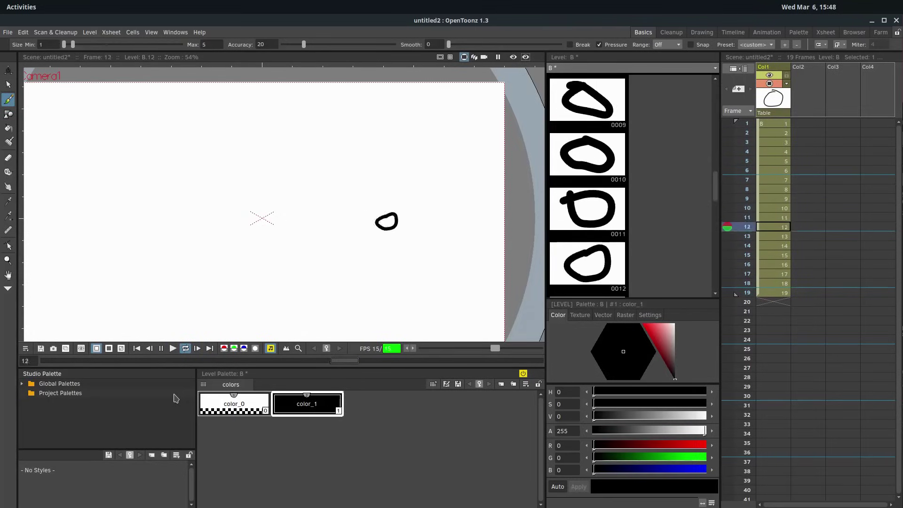
Pause the looping playback on frame 14 and bring up the File menu
{"action": "left_click", "coordinate": [160, 348]}
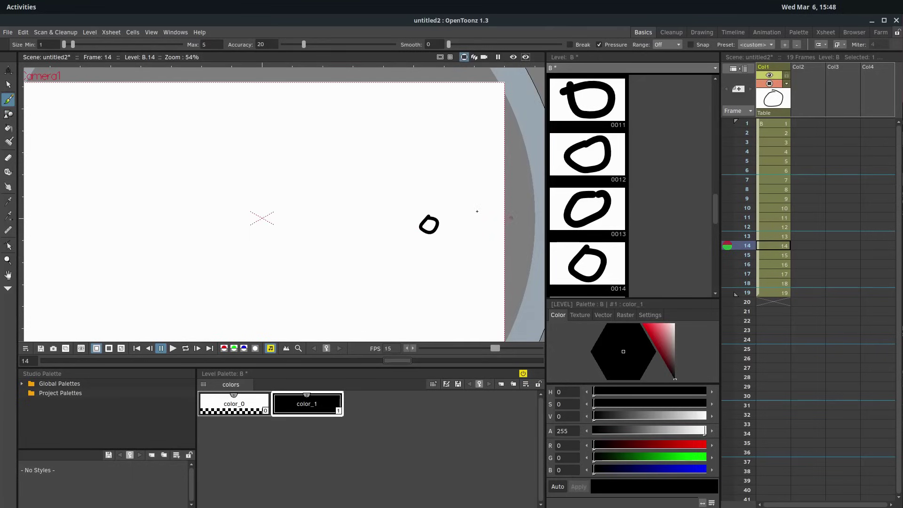
{"action": "left_click", "coordinate": [8, 33]}
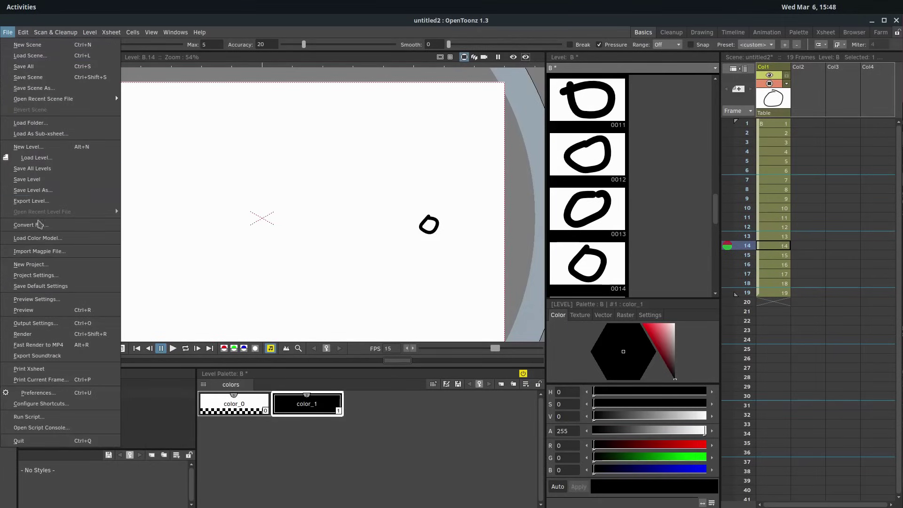
Render the scene to a preview Flipbook, then reposition and enlarge it to show the full frame
{"action": "left_click", "coordinate": [22, 334]}
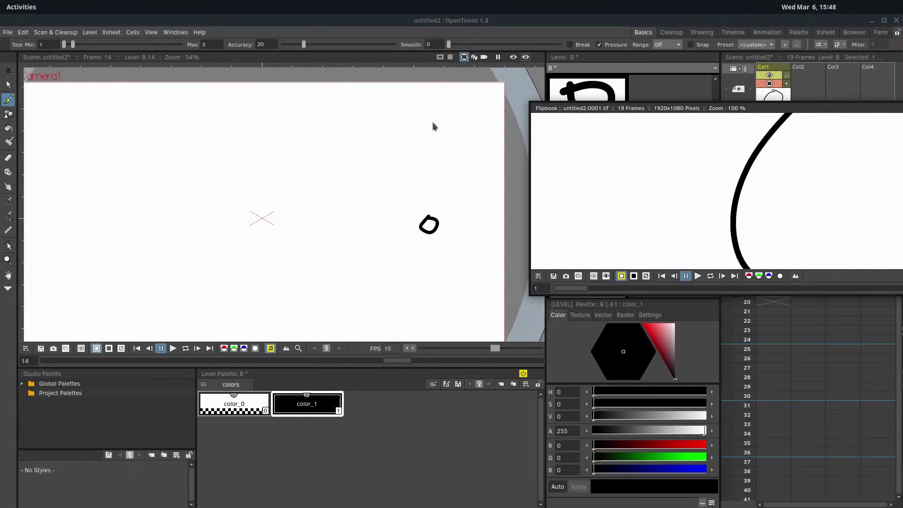
{"action": "left_click_drag", "start_coordinate": [349, 139], "coordinate": [439, 115]}
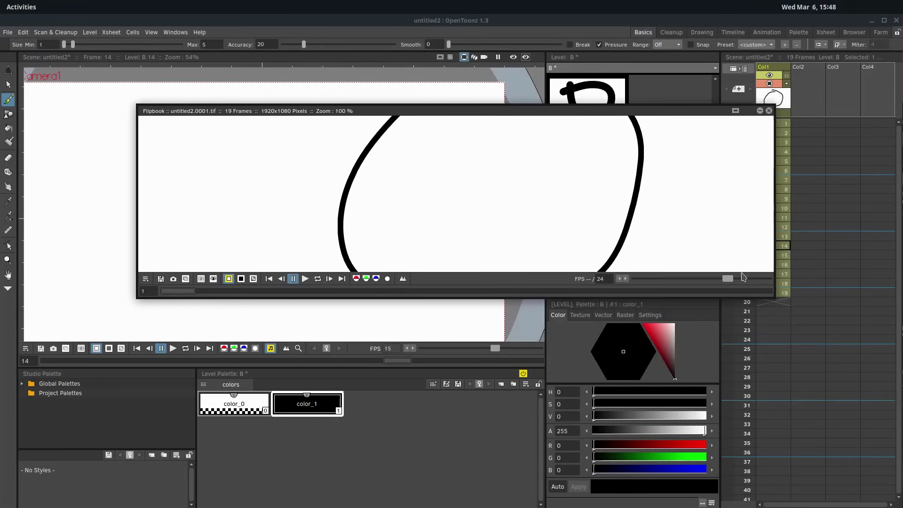
{"action": "left_click_drag", "start_coordinate": [772, 297], "coordinate": [817, 437]}
Play the rendered flipbook on loop, pause, then scrub and step back to frame 4
{"action": "left_click", "coordinate": [306, 419]}
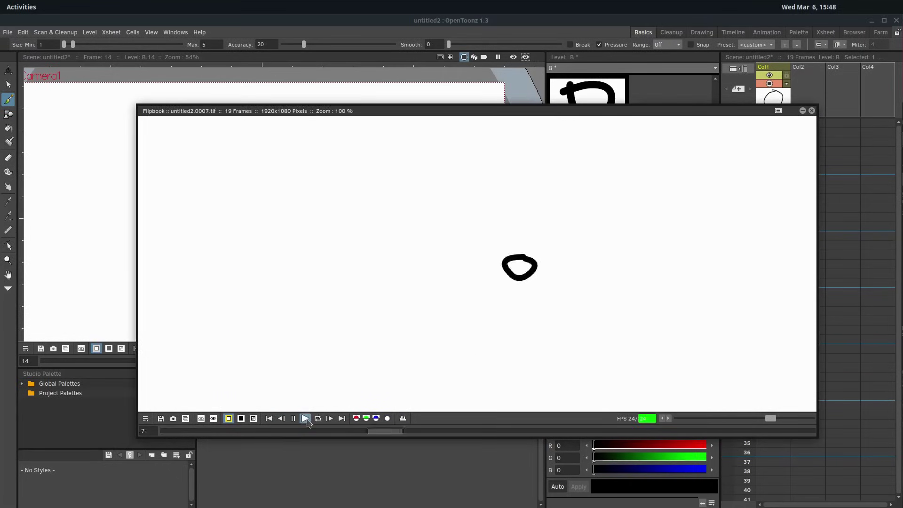
{"action": "left_click", "coordinate": [318, 418]}
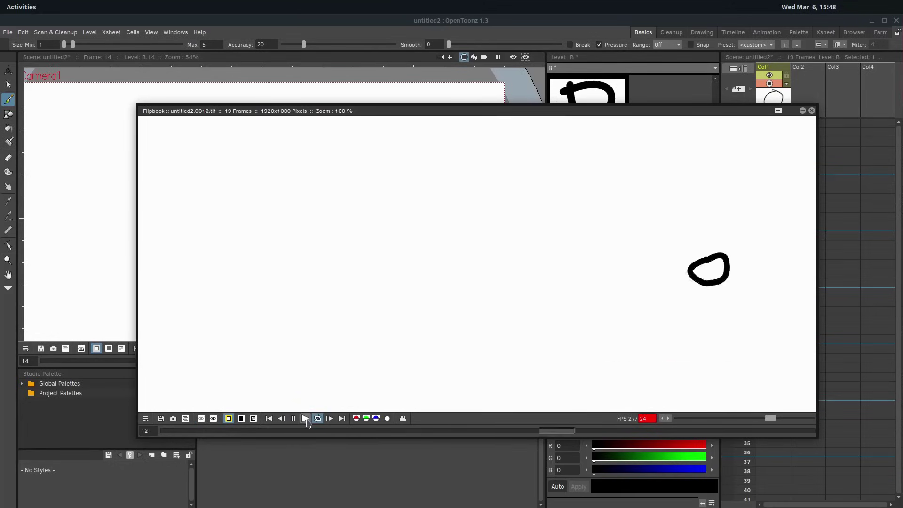
{"action": "left_click", "coordinate": [292, 418]}
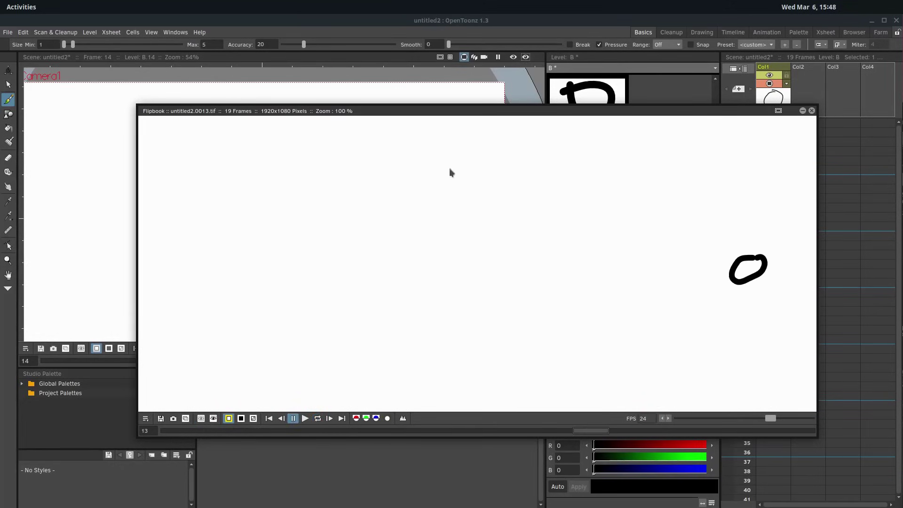
{"action": "left_click_drag", "start_coordinate": [401, 431], "coordinate": [325, 430]}
{"action": "left_click", "coordinate": [327, 431]}
{"action": "left_click", "coordinate": [290, 431]}
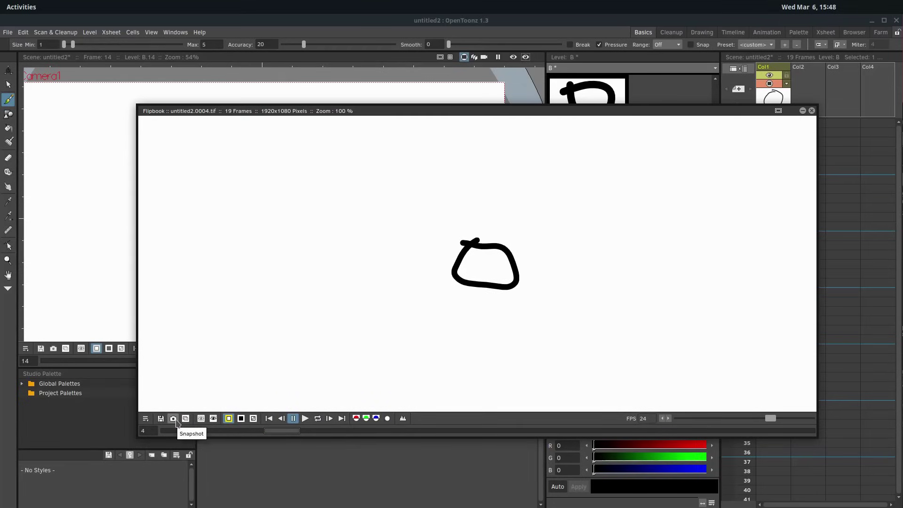
{"action": "left_click", "coordinate": [173, 419]}
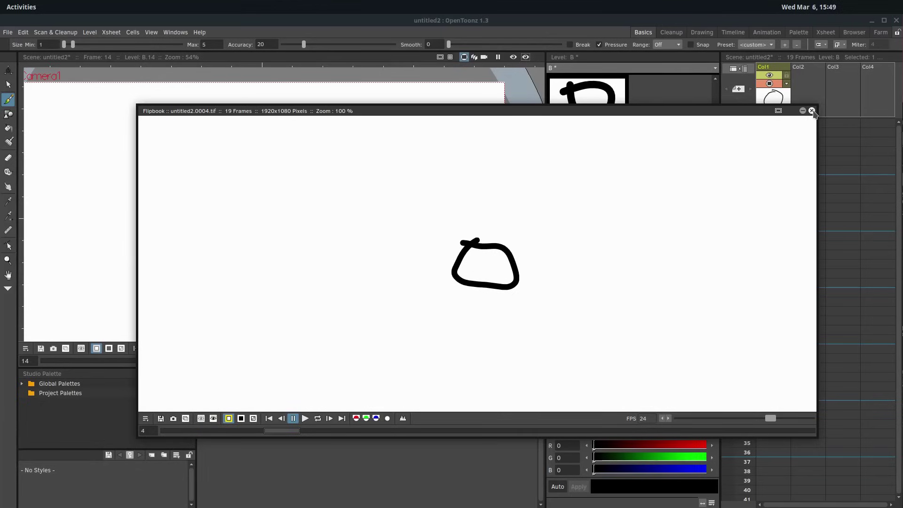
Export the scene with File > Fast Render to MP4 as untitled2.mp4
{"action": "left_click", "coordinate": [7, 32]}
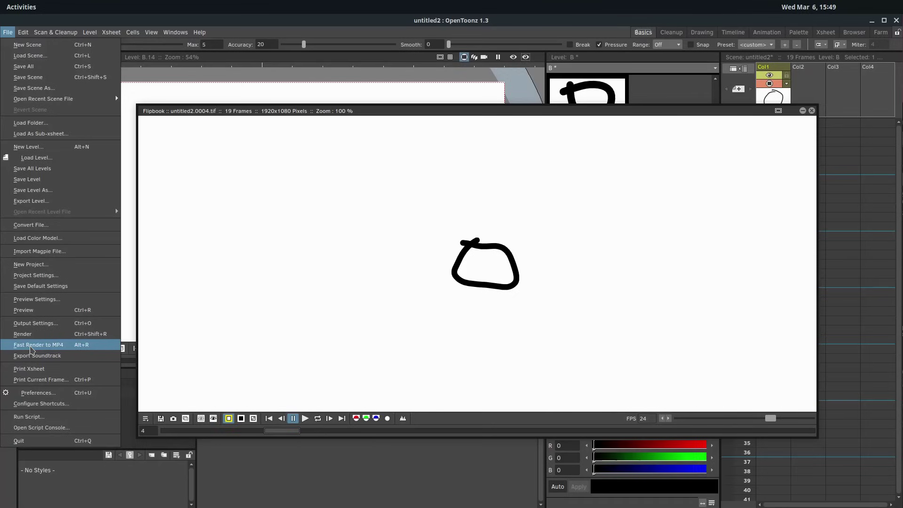
{"action": "left_click", "coordinate": [30, 345]}
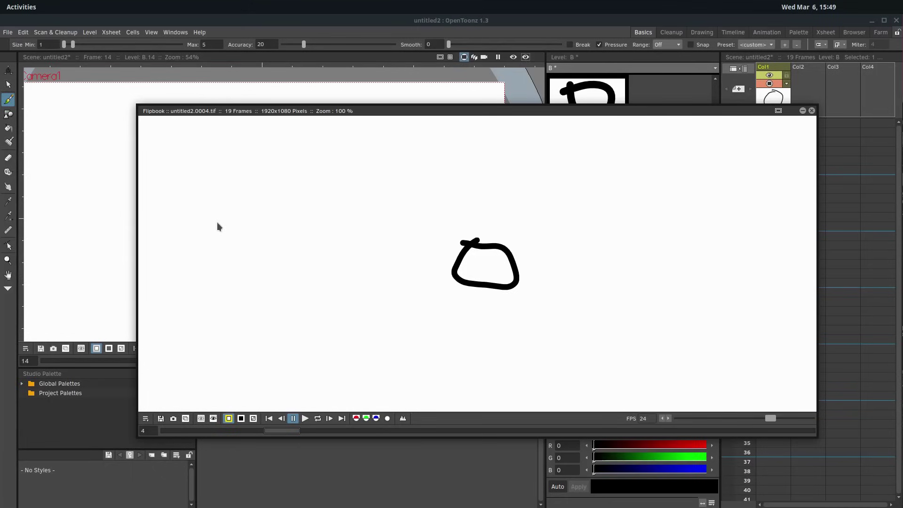
Confirm the Import/Export FFmpeg path stays /usr/bin, then close Preferences and the preview Flipbook
{"action": "left_click", "coordinate": [38, 21]}
{"action": "left_click", "coordinate": [8, 32]}
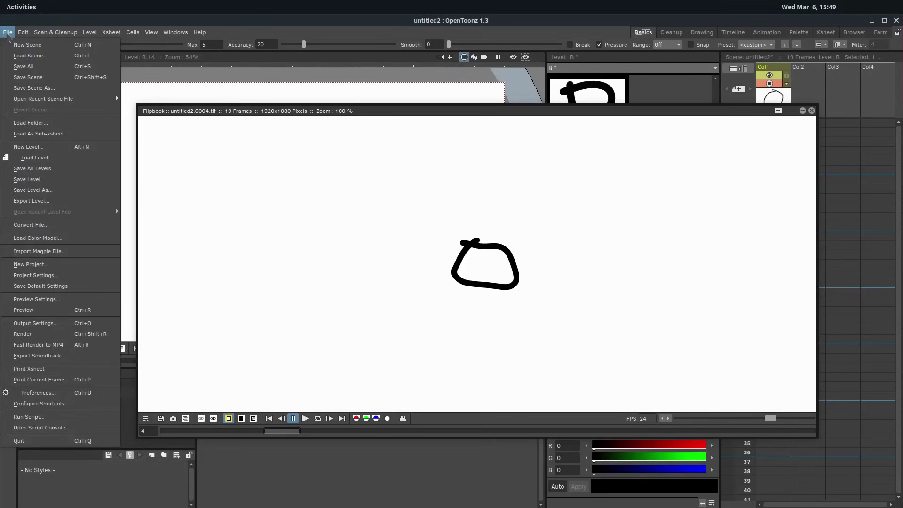
{"action": "left_click", "coordinate": [26, 399]}
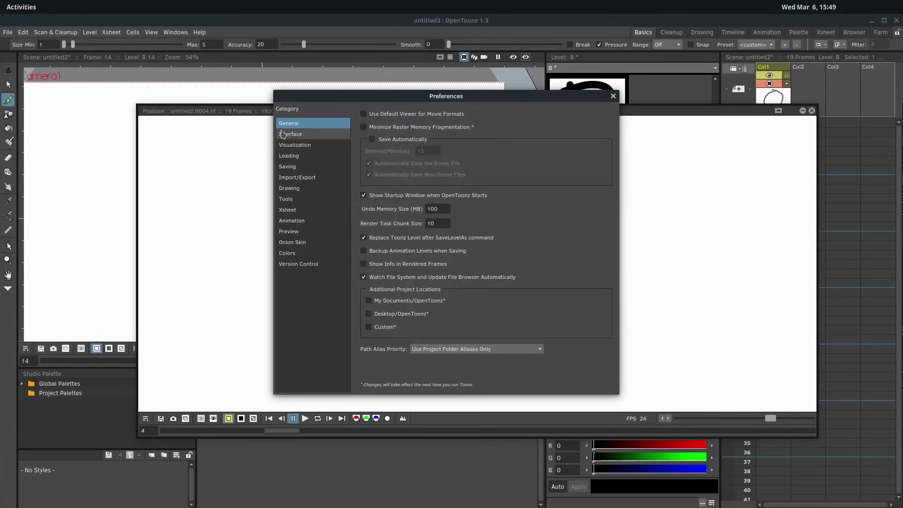
{"action": "left_click", "coordinate": [297, 178]}
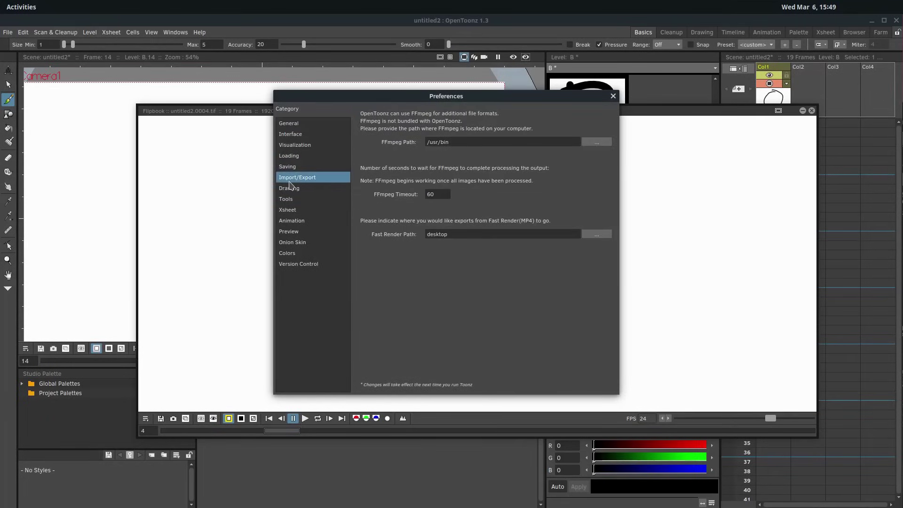
{"action": "left_click", "coordinate": [450, 144]}
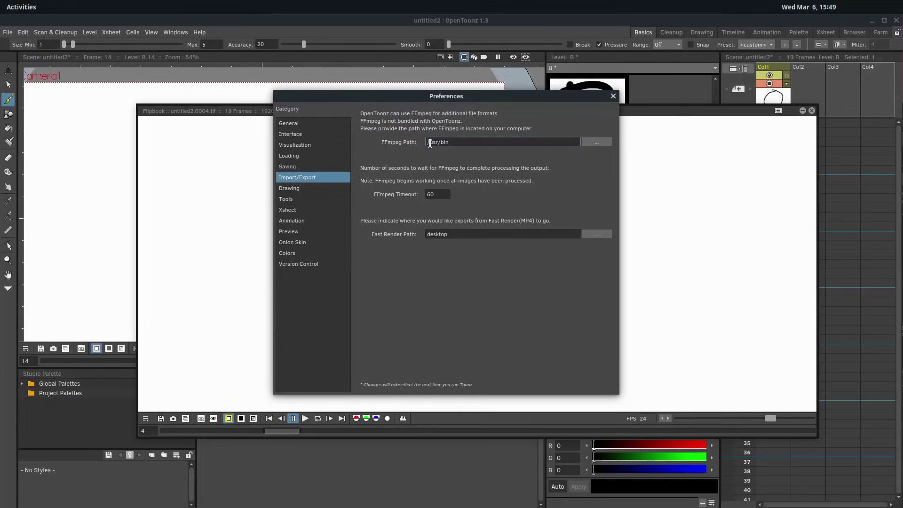
{"action": "left_click", "coordinate": [597, 143]}
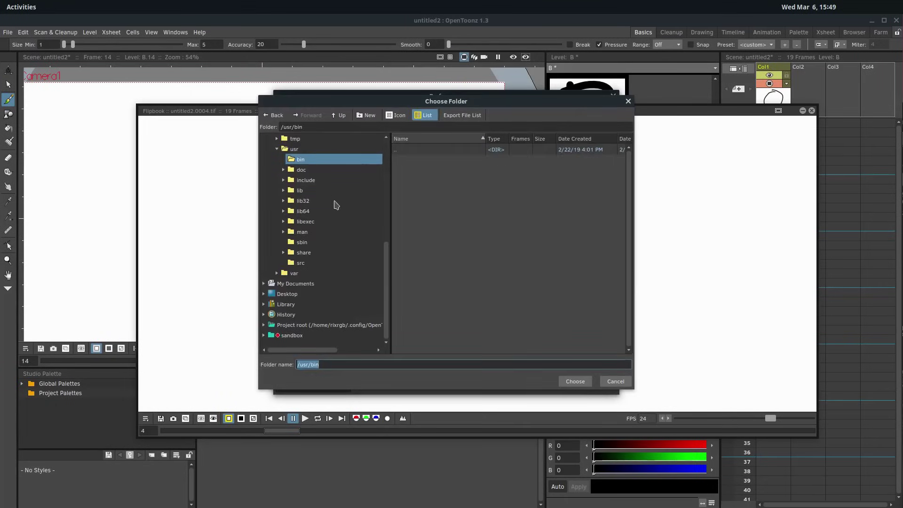
{"action": "scroll", "coordinate": [308, 205], "scroll_direction": "down", "scroll_amount": 6}
{"action": "scroll", "coordinate": [352, 265], "scroll_direction": "up", "scroll_amount": 6}
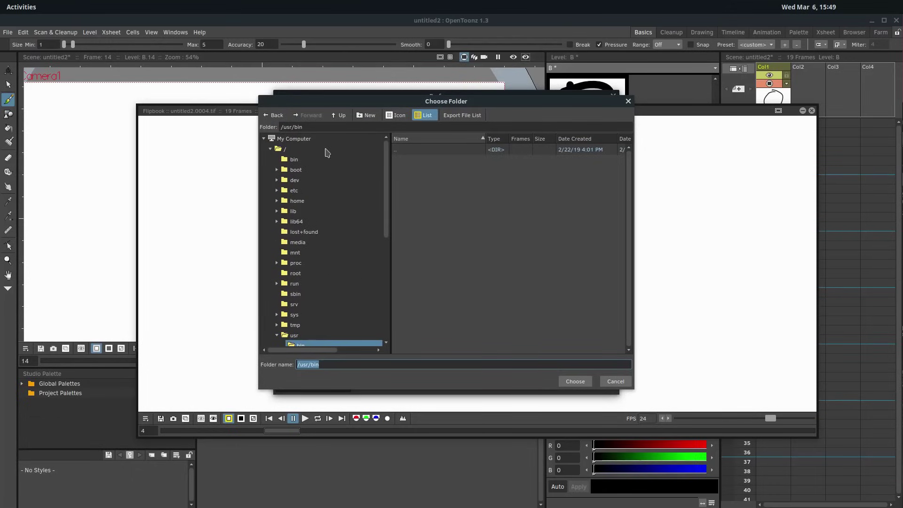
{"action": "left_click", "coordinate": [628, 101]}
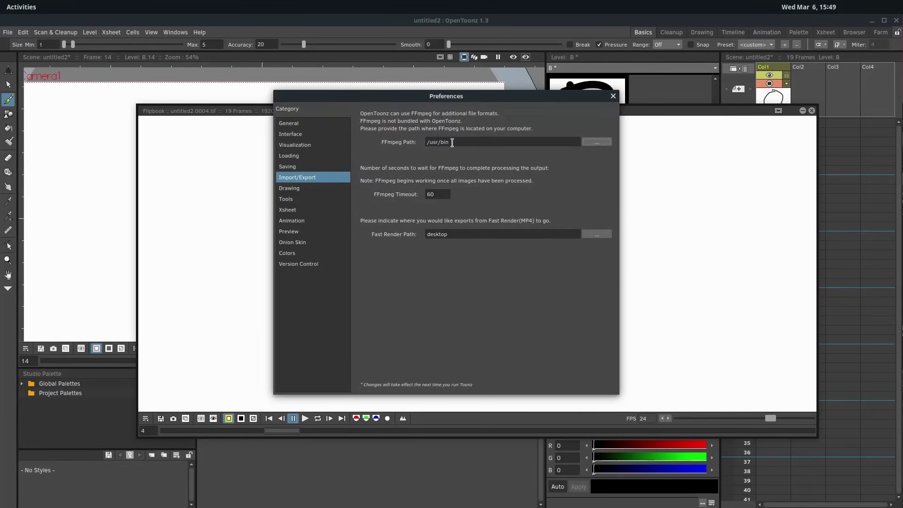
{"action": "left_click", "coordinate": [448, 144]}
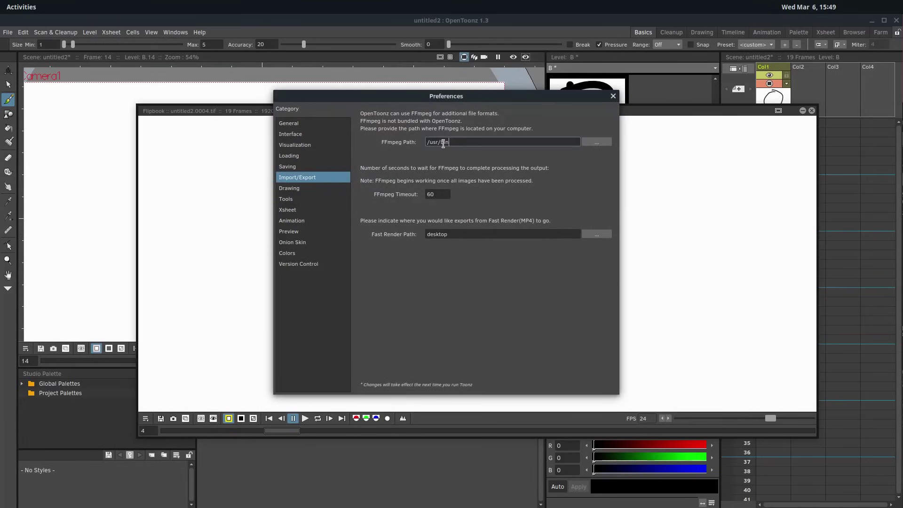
{"action": "left_click", "coordinate": [613, 96]}
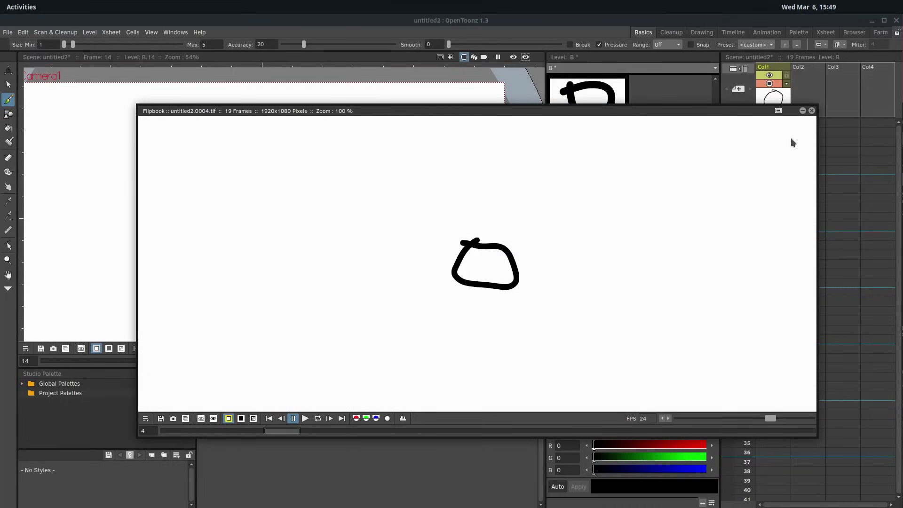
{"action": "left_click", "coordinate": [811, 110]}
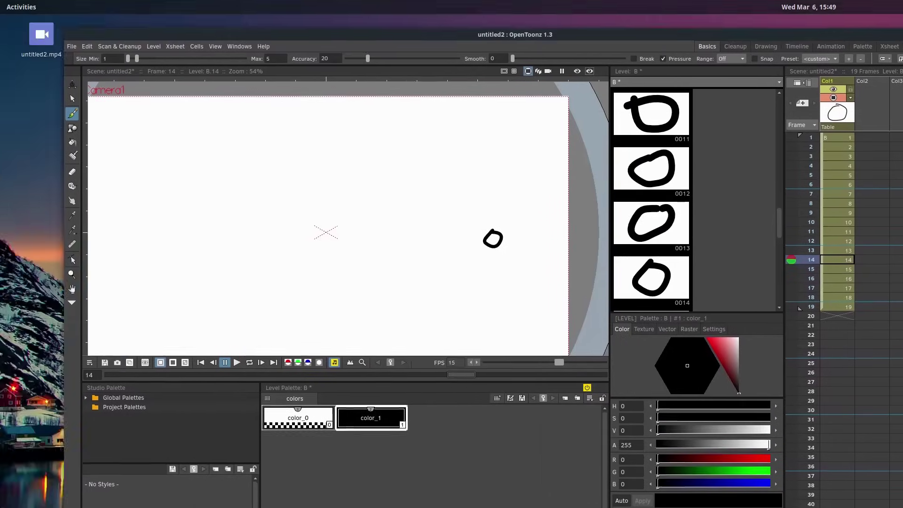
Play untitled2.mp4 from the desktop in VLC, quit VLC, and restore OpenToonz full-screen
{"action": "double_click", "coordinate": [839, 22]}
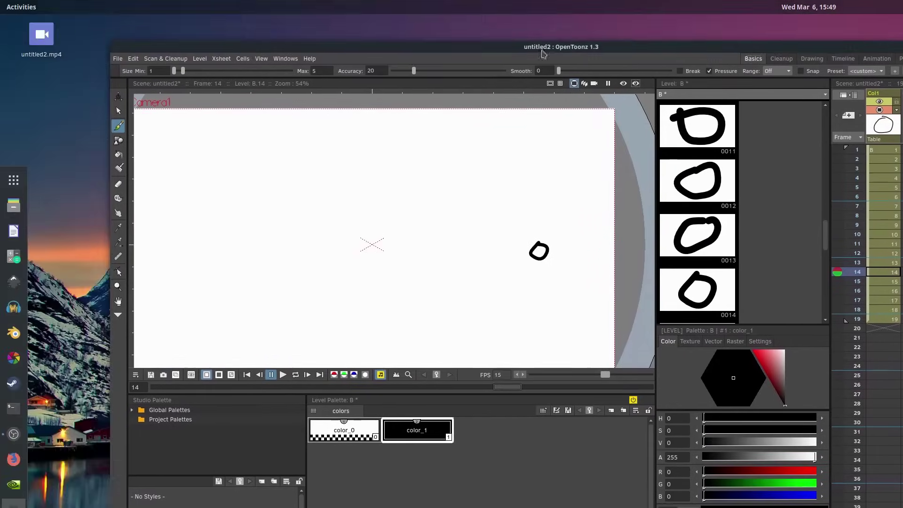
{"action": "double_click", "coordinate": [42, 56]}
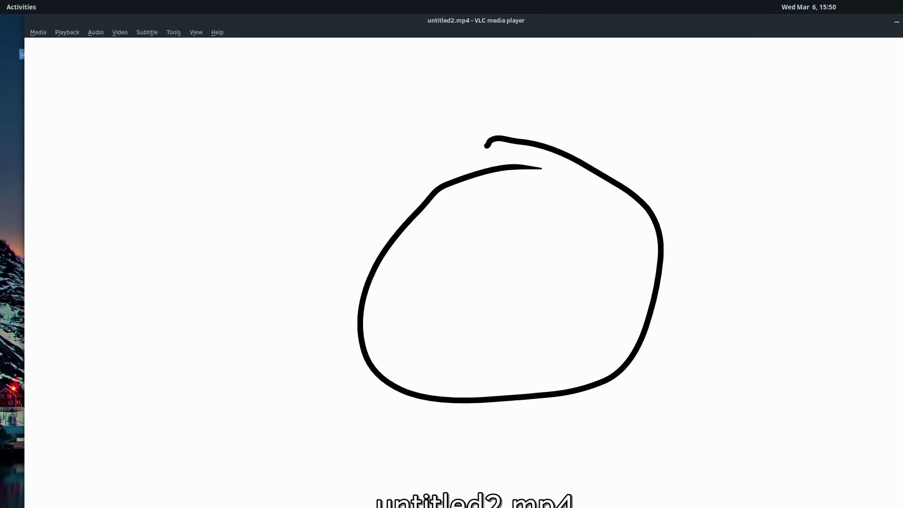
{"action": "key", "text": "ctrl+q"}
{"action": "left_click_drag", "start_coordinate": [580, 45], "coordinate": [474, 20]}
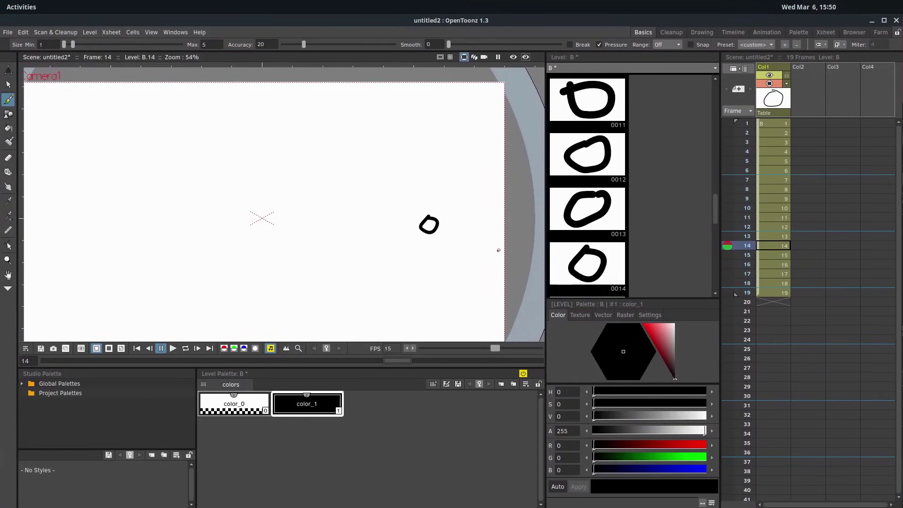